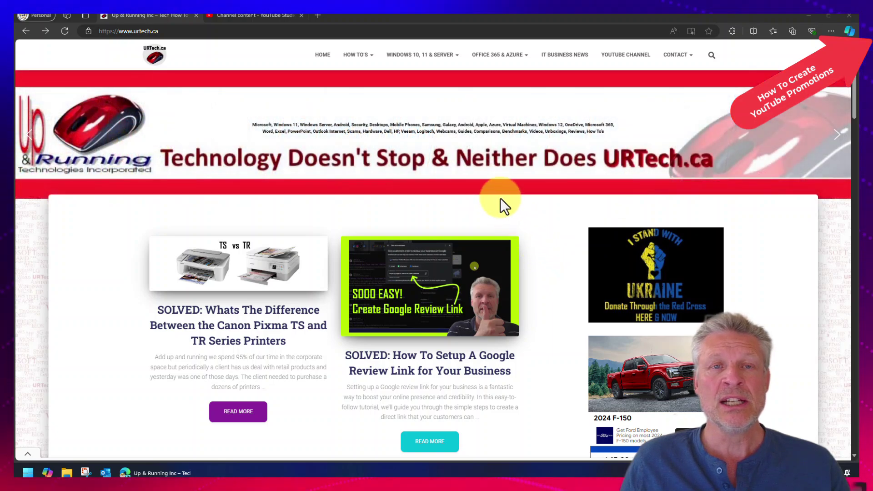
- Load google.com/adwords in a new Edge tab and sign in to Google Ads
{"action": "left_click", "coordinate": [318, 16]}
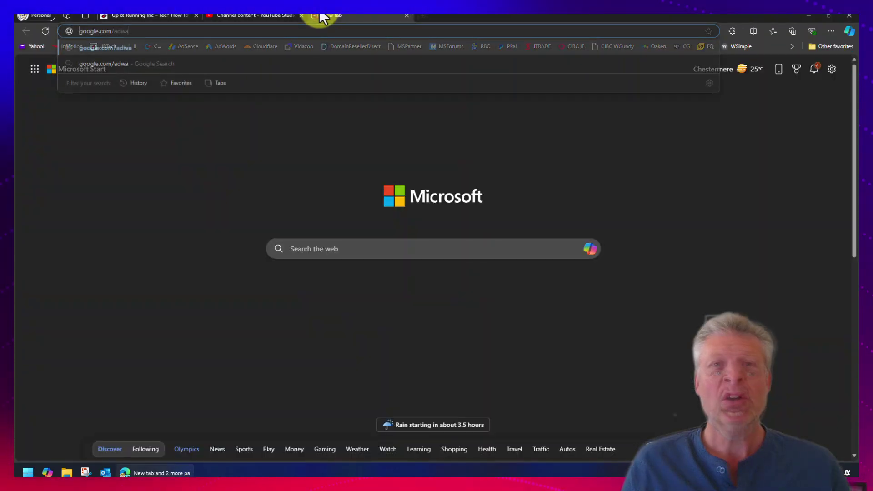
{"action": "type", "text": "ord"}
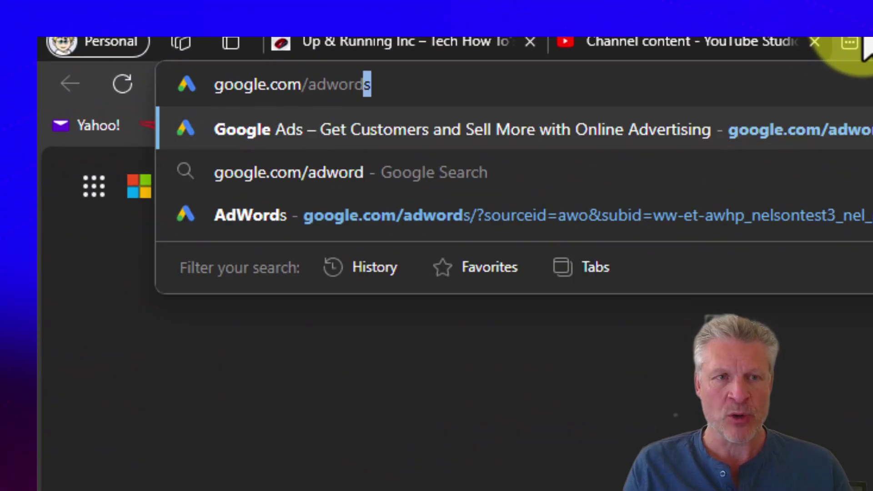
{"action": "key", "text": "Return"}
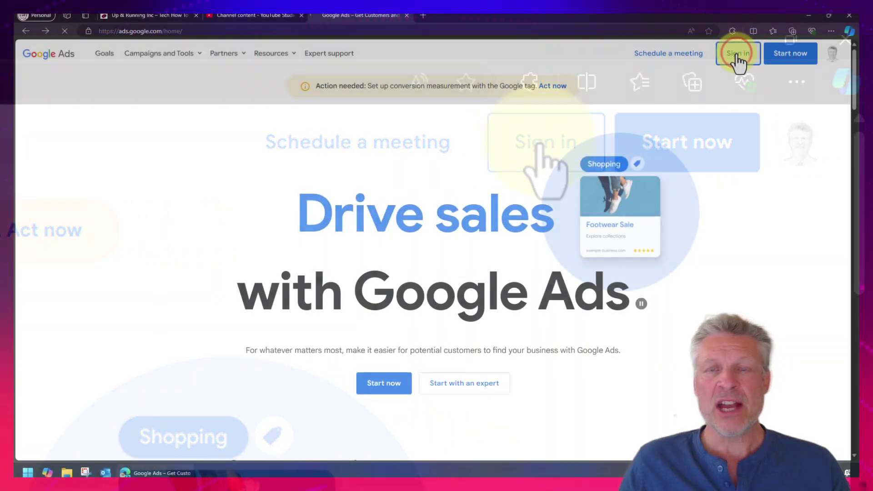
{"action": "left_click", "coordinate": [737, 57]}
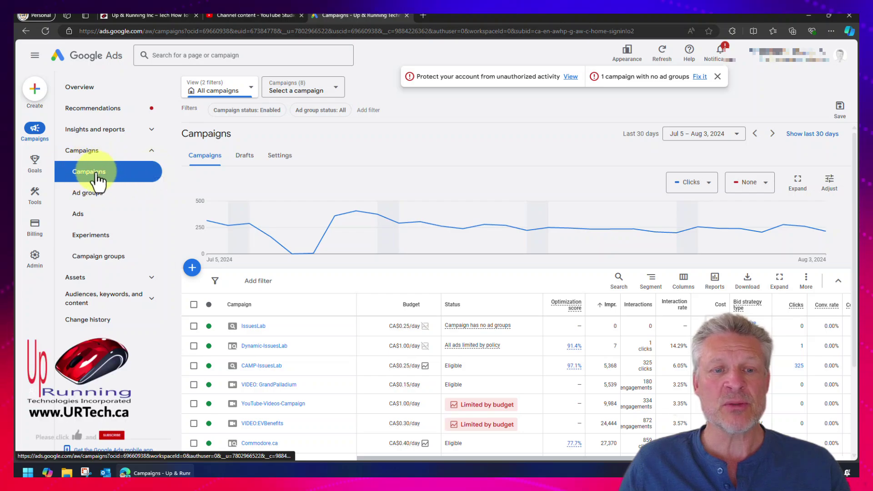
- Start a new campaign using 'Create a campaign without a goal's guidance'
{"action": "left_click", "coordinate": [192, 269]}
{"action": "left_click", "coordinate": [224, 275]}
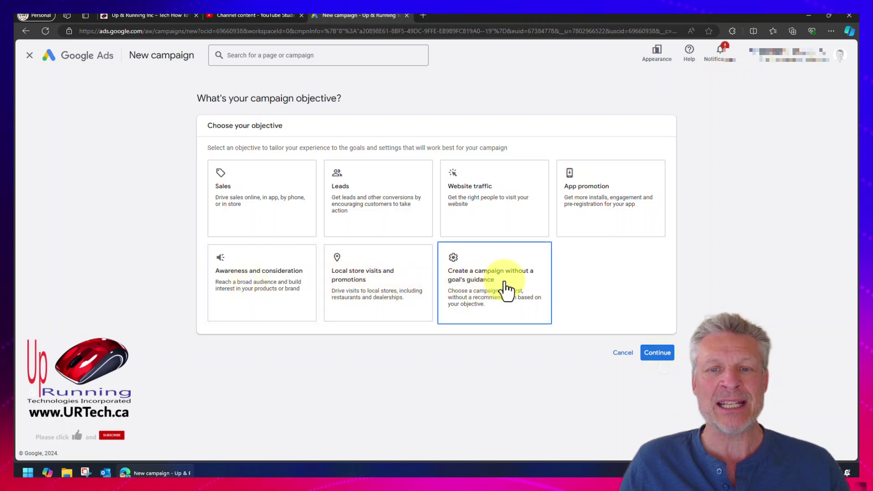
{"action": "left_click", "coordinate": [657, 353]}
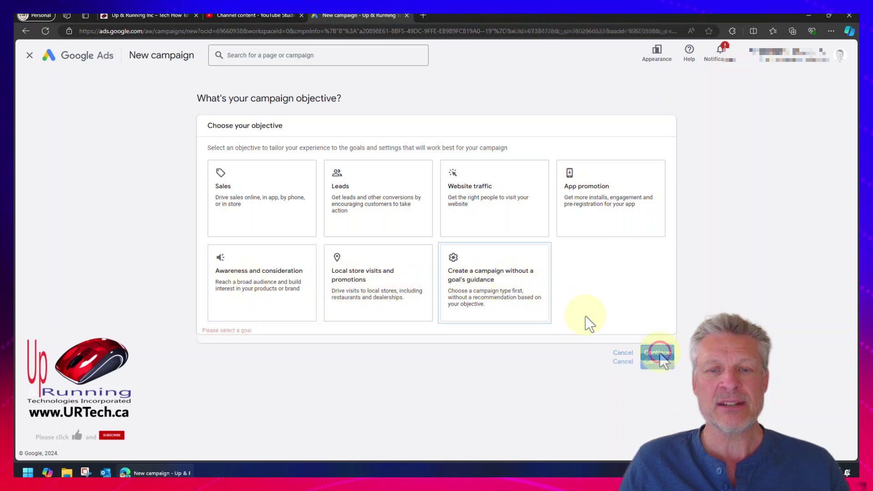
{"action": "left_click", "coordinate": [500, 251]}
- Choose Video as the campaign type, leaving the Video views subtype
{"action": "scroll", "coordinate": [586, 348], "scroll_direction": "down", "scroll_amount": 4}
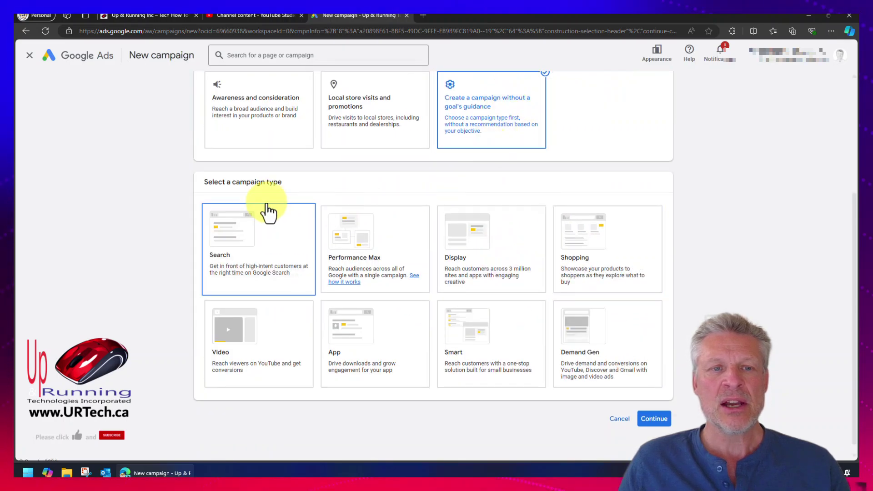
{"action": "left_click", "coordinate": [234, 362]}
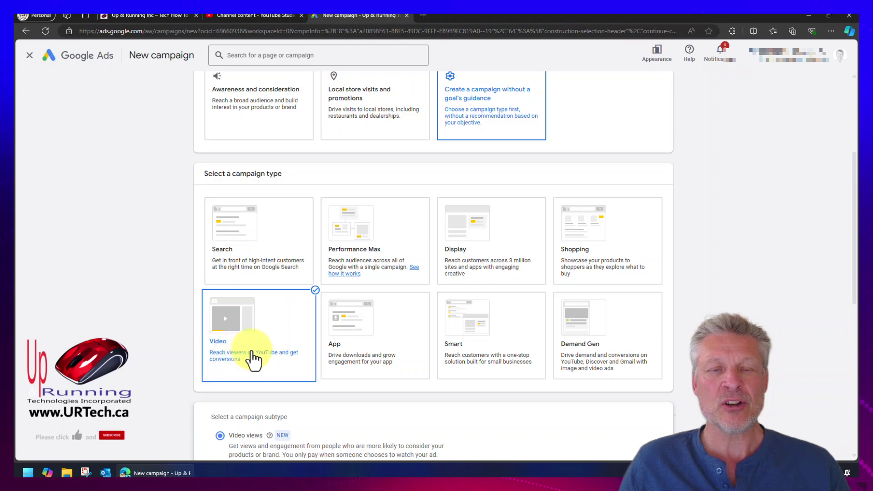
{"action": "scroll", "coordinate": [251, 359], "scroll_direction": "down", "scroll_amount": 5}
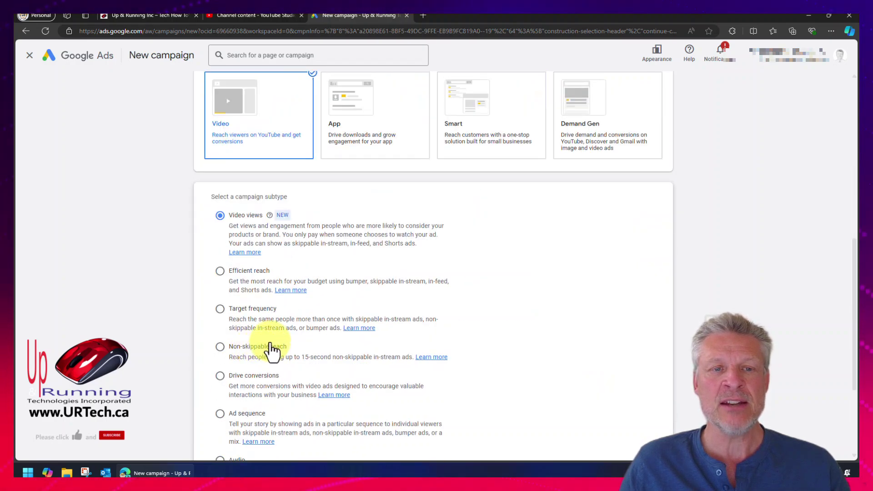
{"action": "scroll", "coordinate": [239, 218], "scroll_direction": "down", "scroll_amount": 2}
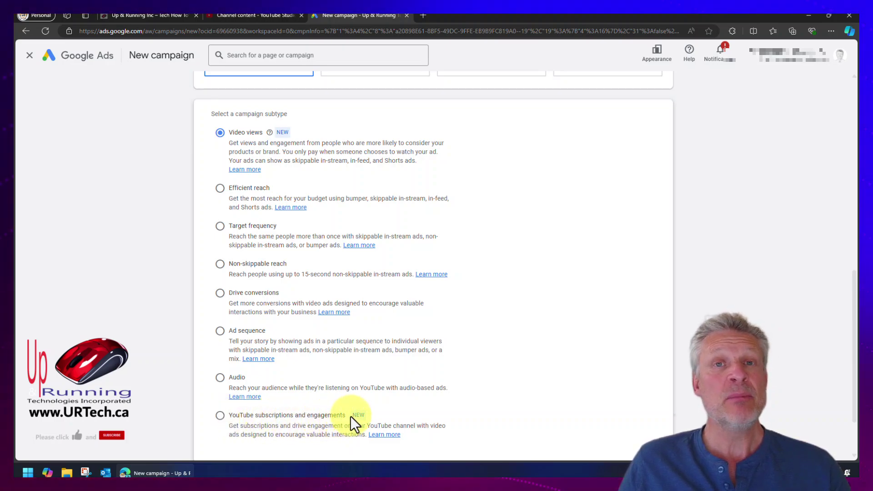
- Scroll through the eight subtype options, with Video views selected
{"action": "scroll", "coordinate": [347, 86], "scroll_direction": "up", "scroll_amount": 1}
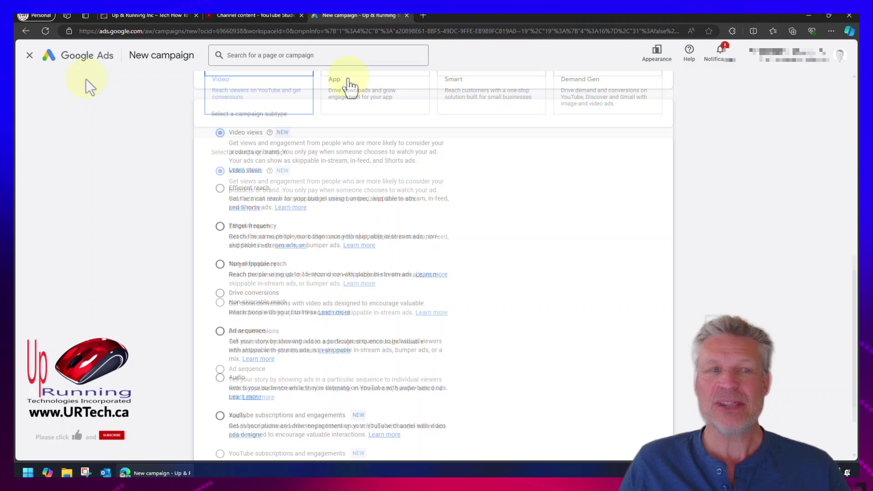
{"action": "scroll", "coordinate": [302, 383], "scroll_direction": "down", "scroll_amount": 1}
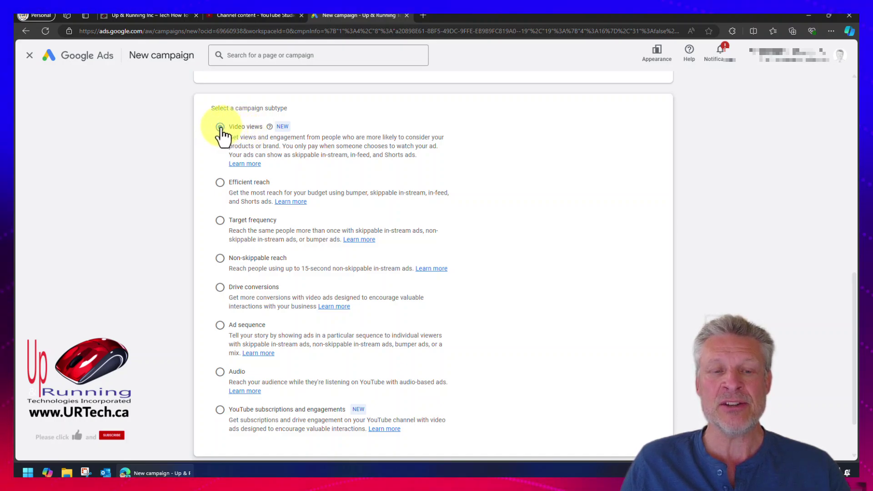
{"action": "scroll", "coordinate": [428, 259], "scroll_direction": "down", "scroll_amount": 2}
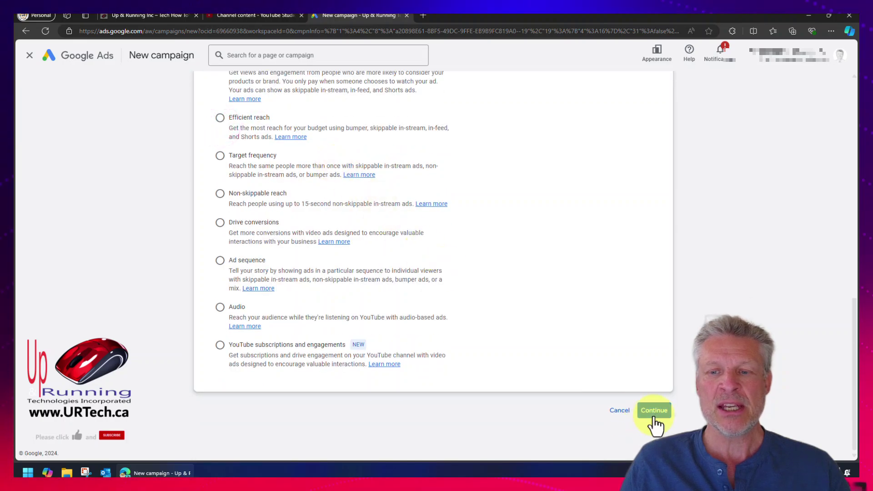
- Name the campaign 'YouTube-Promo-2' and expand the Target CPV bid strategy details
{"action": "left_click", "coordinate": [653, 411]}
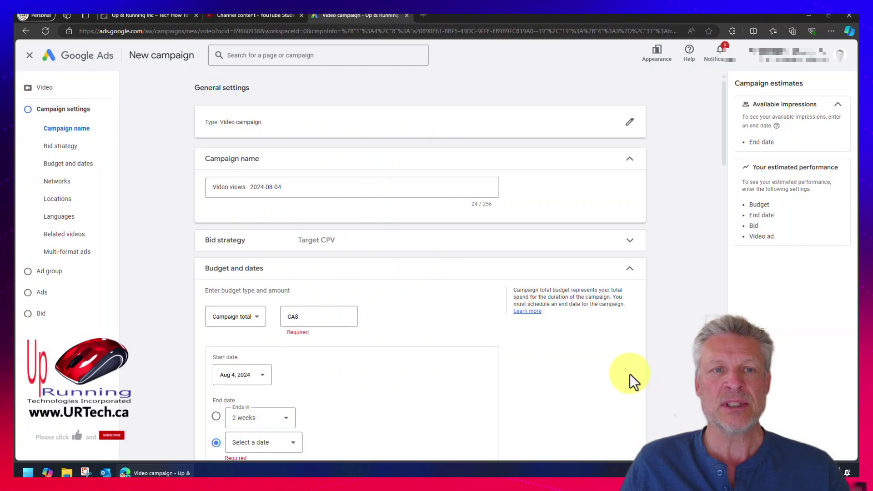
{"action": "left_click_drag", "start_coordinate": [313, 190], "coordinate": [160, 182]}
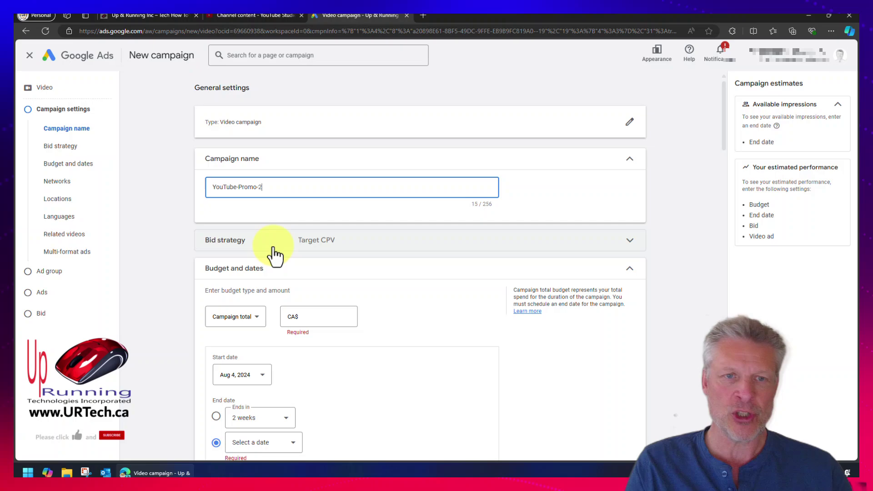
{"action": "type", "text": "sdf"}
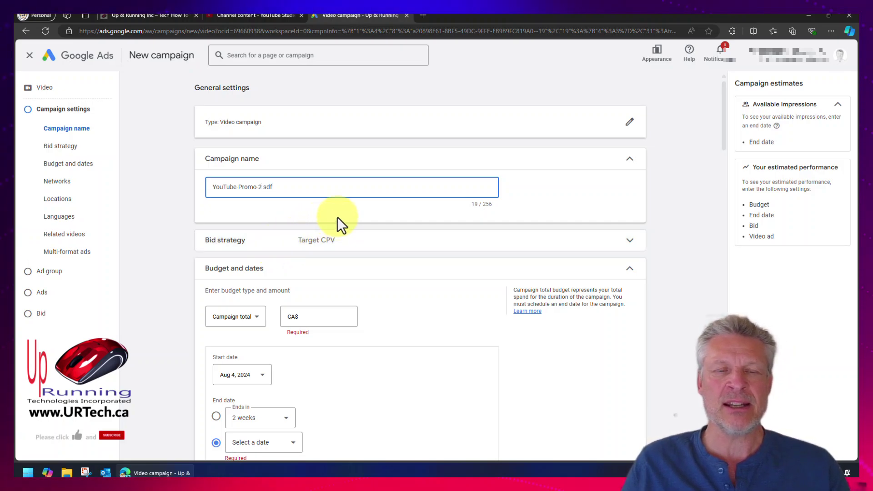
{"action": "key", "text": "BackSpace"}
{"action": "key", "text": "BackSpace"}
{"action": "key", "text": "BackSpace"}
{"action": "key", "text": "BackSpace"}
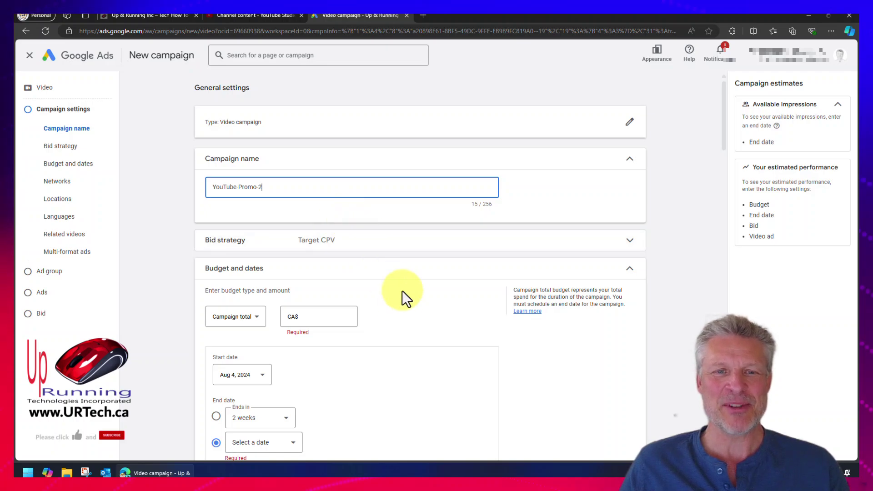
{"action": "left_click", "coordinate": [350, 243]}
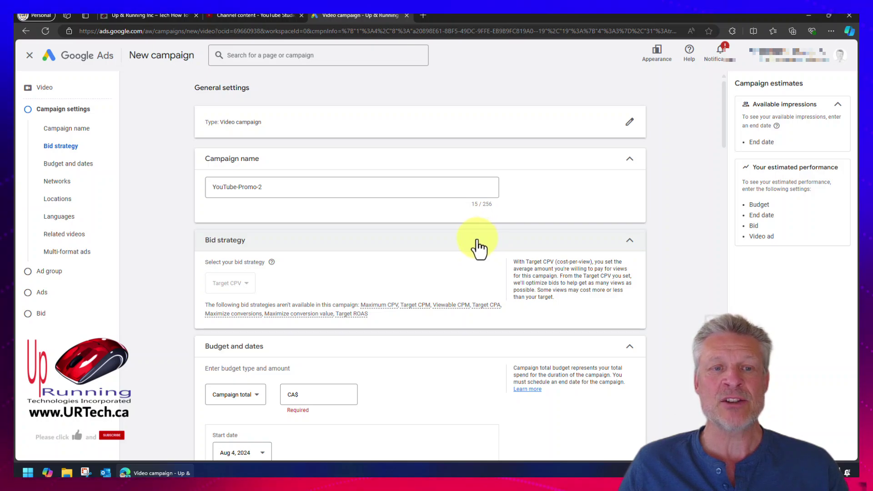
- Collapse the bid strategy and set a daily budget of CA$1.00
{"action": "left_click", "coordinate": [477, 246]}
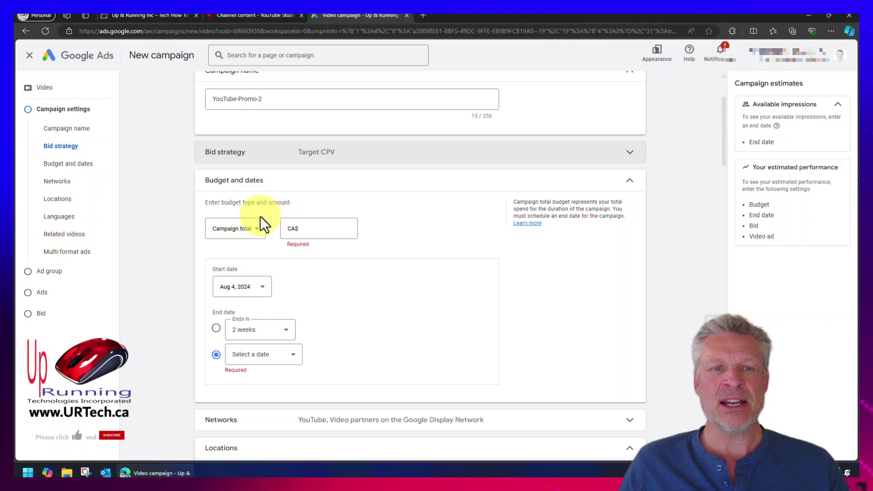
{"action": "left_click", "coordinate": [252, 230]}
{"action": "left_click", "coordinate": [219, 231]}
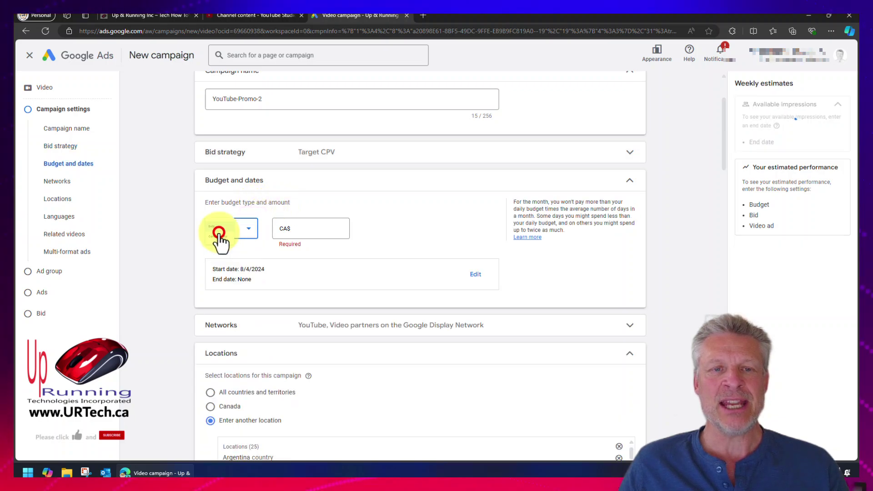
{"action": "left_click", "coordinate": [310, 231]}
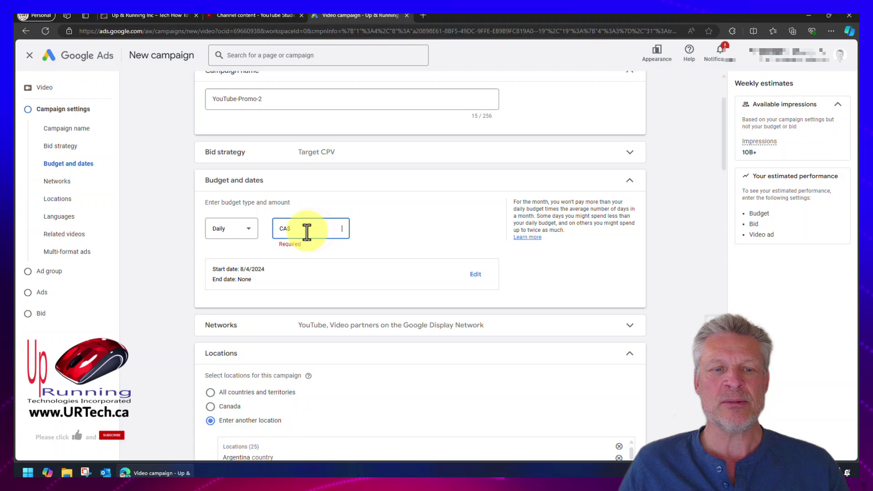
{"action": "type", "text": "1.00"}
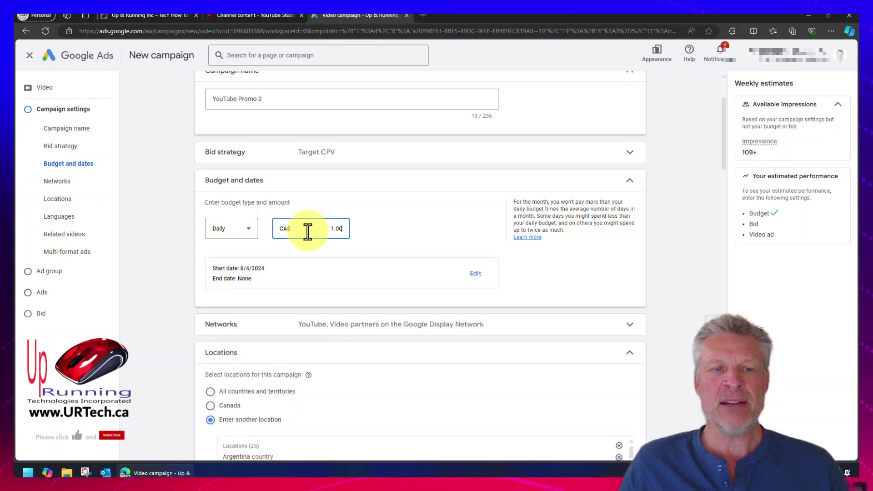
- Set the campaign end date to Sep 4, 2024 and expand the Networks options
{"action": "left_click", "coordinate": [472, 274]}
{"action": "left_click", "coordinate": [291, 349]}
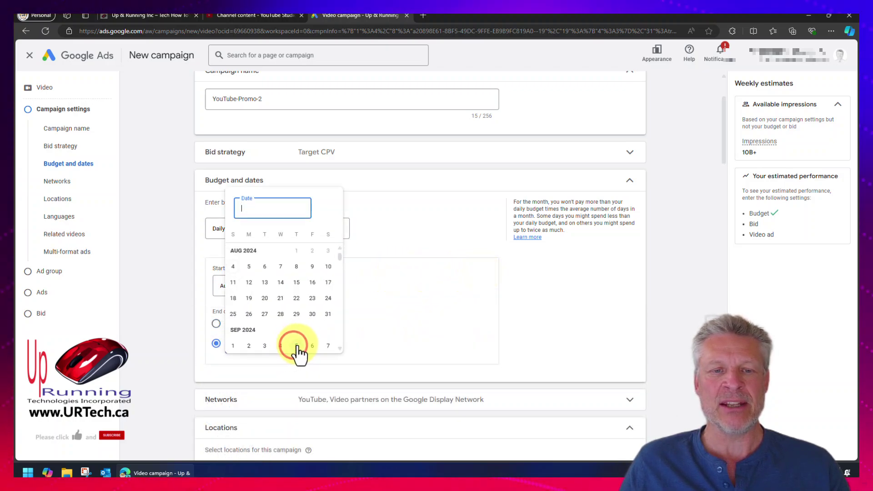
{"action": "left_click", "coordinate": [280, 347]}
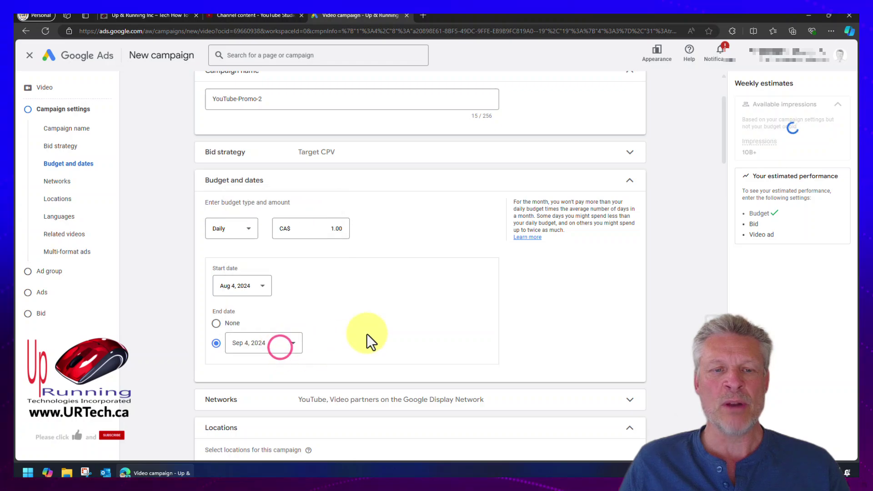
{"action": "scroll", "coordinate": [374, 320], "scroll_direction": "down", "scroll_amount": 3}
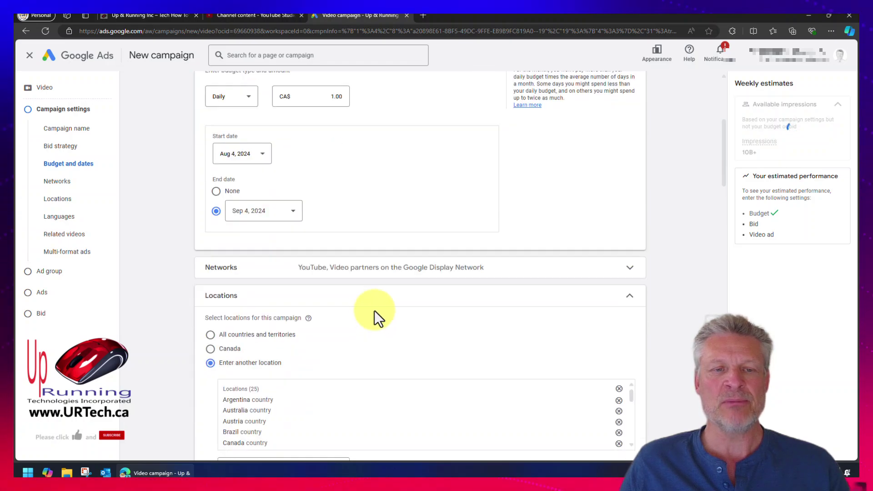
{"action": "left_click", "coordinate": [630, 275]}
- Scroll down to Locations and through the list of targeted countries
{"action": "scroll", "coordinate": [483, 315], "scroll_direction": "down", "scroll_amount": 2}
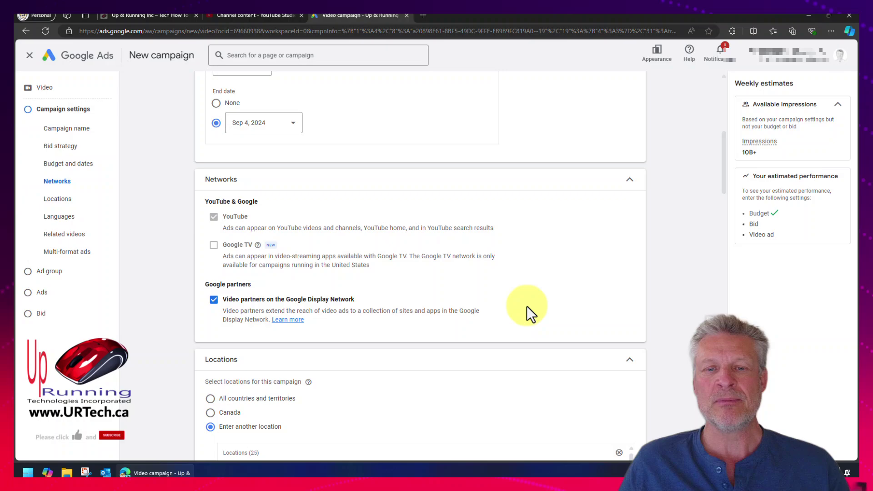
{"action": "scroll", "coordinate": [527, 309], "scroll_direction": "down", "scroll_amount": 6}
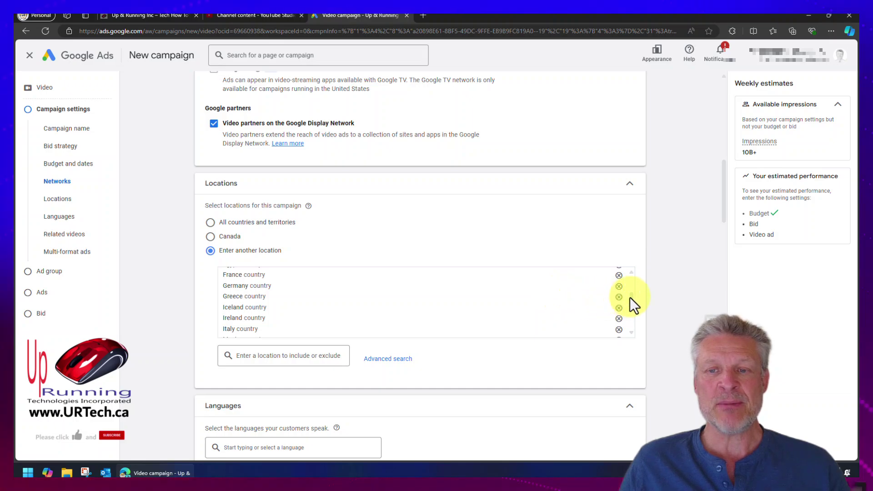
{"action": "left_click_drag", "start_coordinate": [630, 299], "coordinate": [634, 277]}
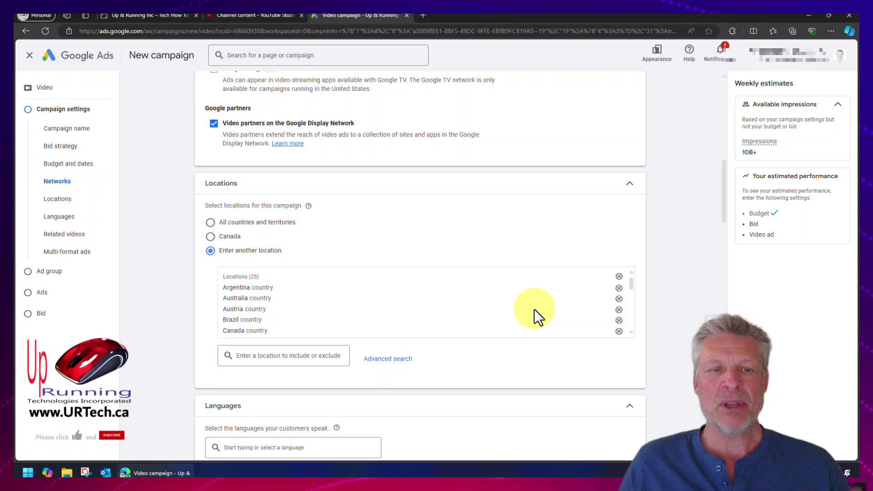
{"action": "left_click", "coordinate": [618, 309]}
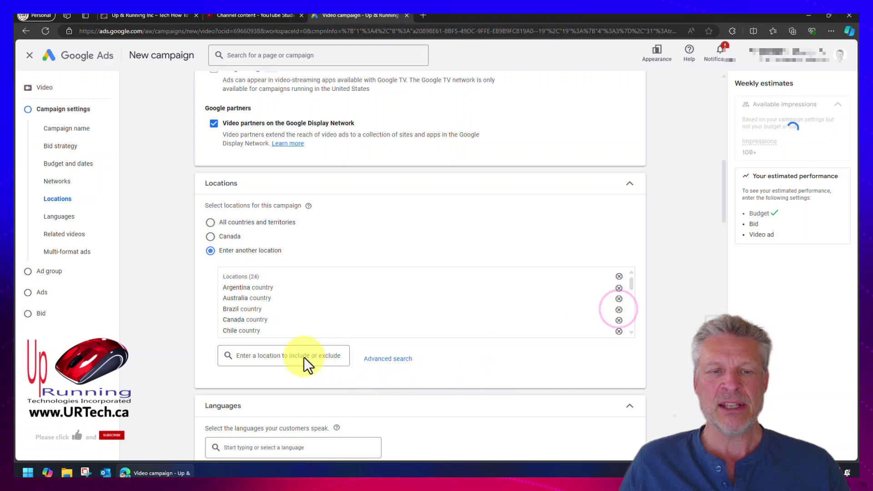
{"action": "type", "text": "aust"}
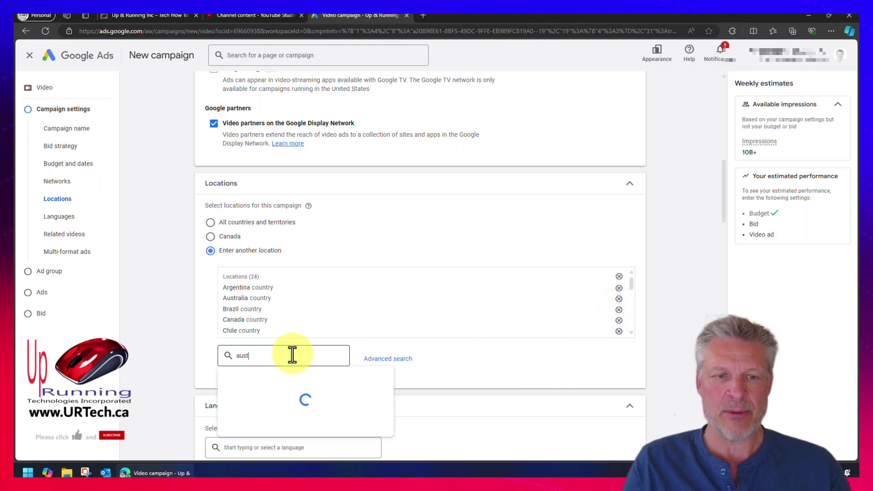
{"action": "double_click", "coordinate": [292, 354]}
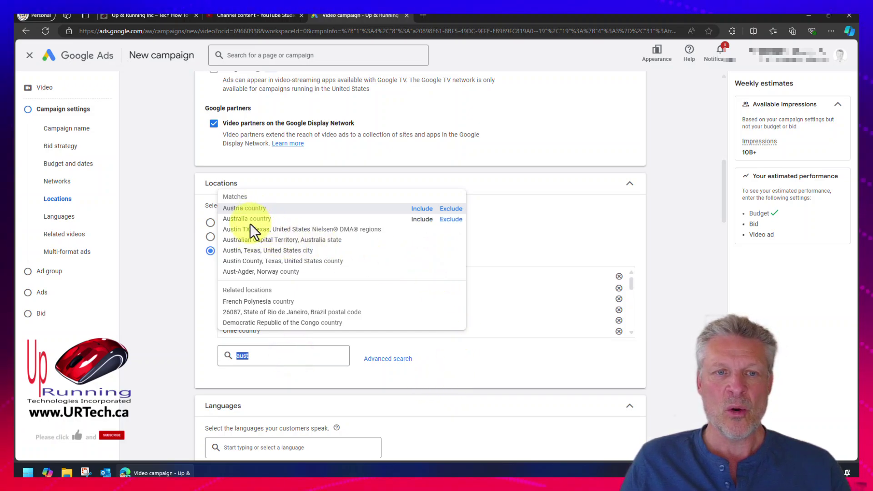
{"action": "double_click", "coordinate": [264, 355]}
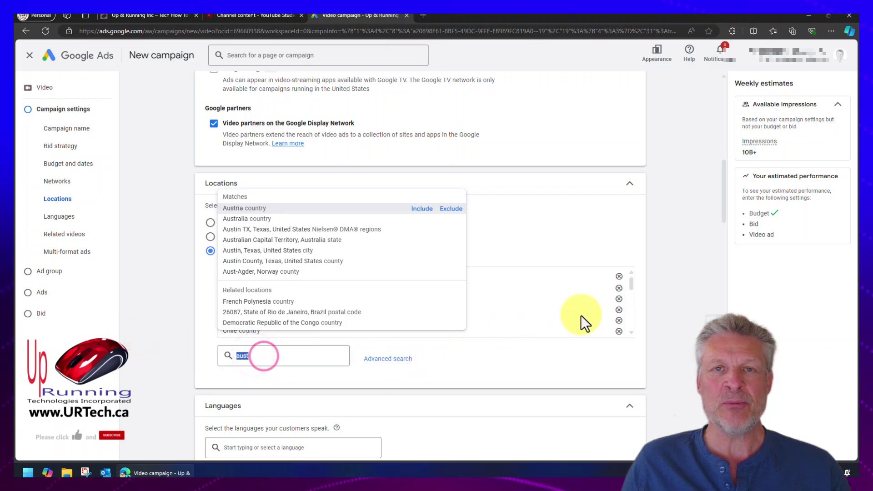
{"action": "key", "text": "BackSpace"}
{"action": "type", "text": "902"}
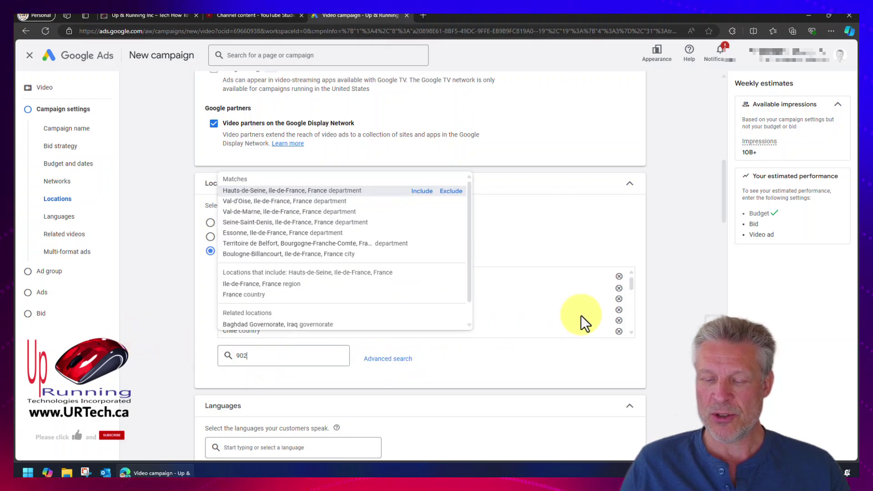
{"action": "type", "text": "10"}
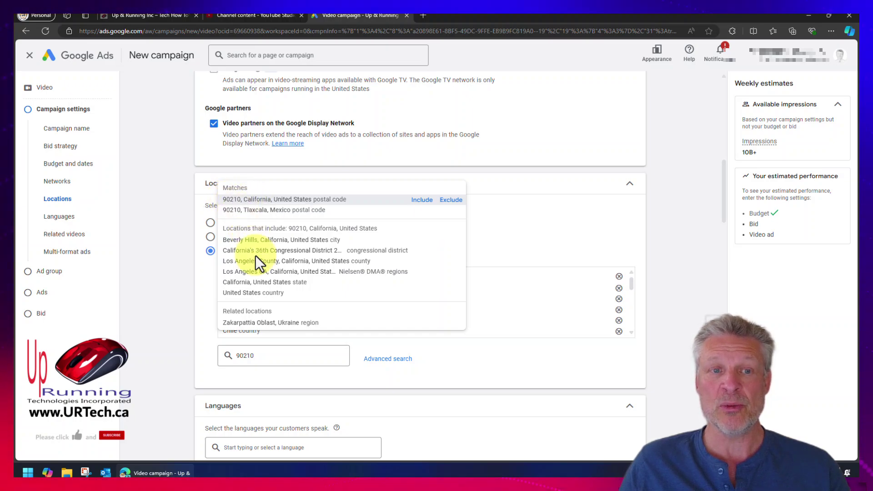
{"action": "double_click", "coordinate": [256, 355]}
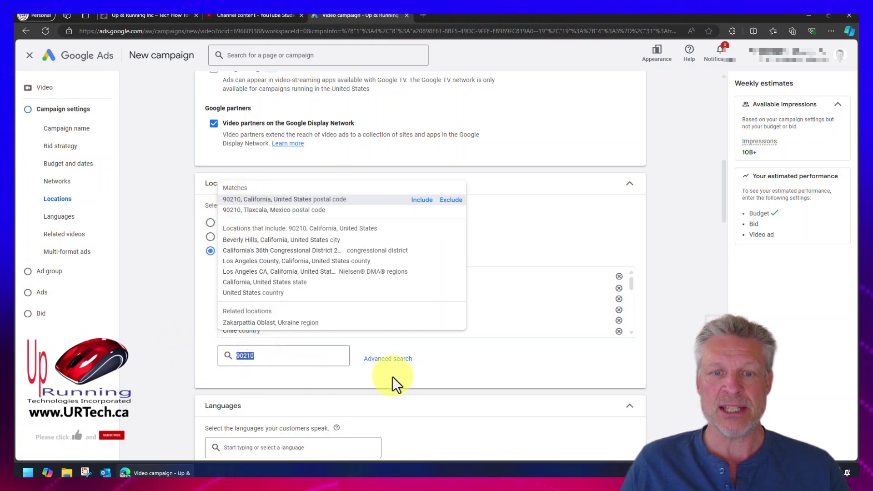
{"action": "type", "text": "kbv"}
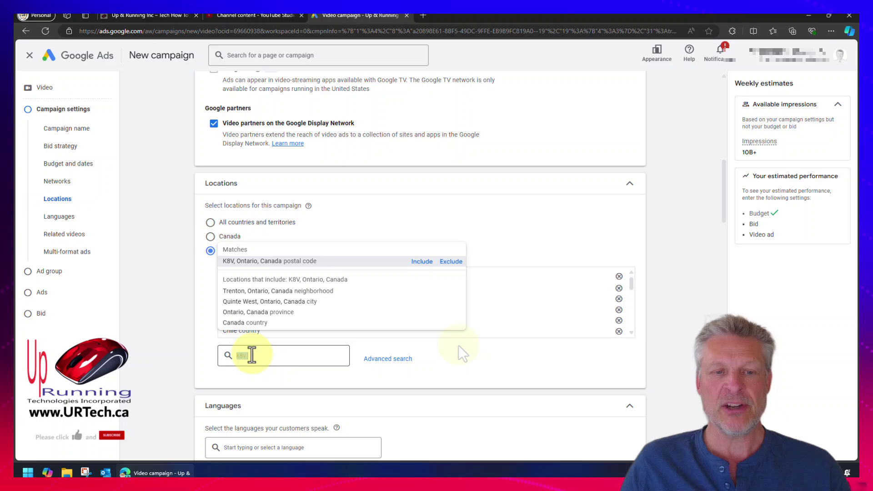
{"action": "left_click", "coordinate": [494, 348]}
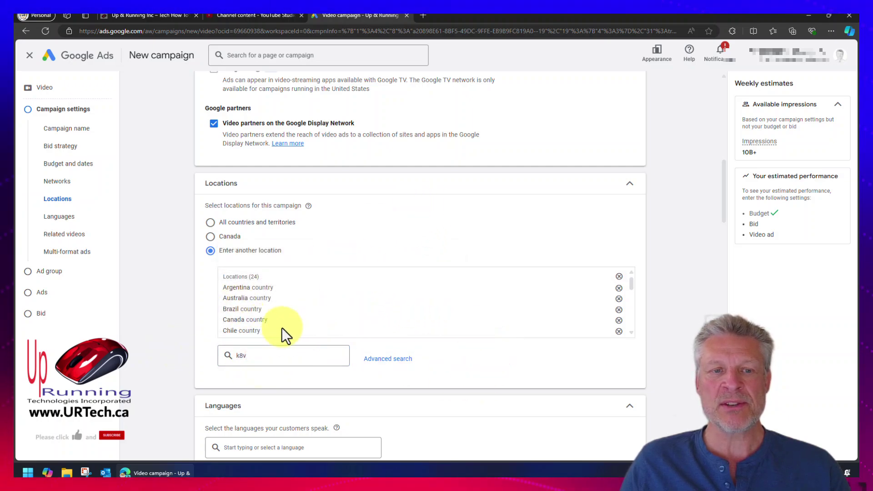
{"action": "left_click", "coordinate": [632, 332]}
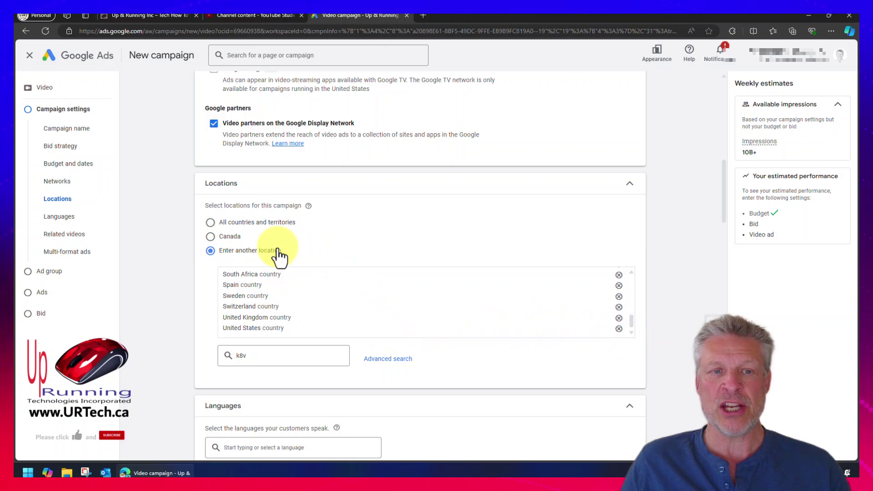
- Uncheck 'Get more views with multi-format video ads', switching bidding to Maximum CPV
{"action": "scroll", "coordinate": [414, 295], "scroll_direction": "down", "scroll_amount": 6}
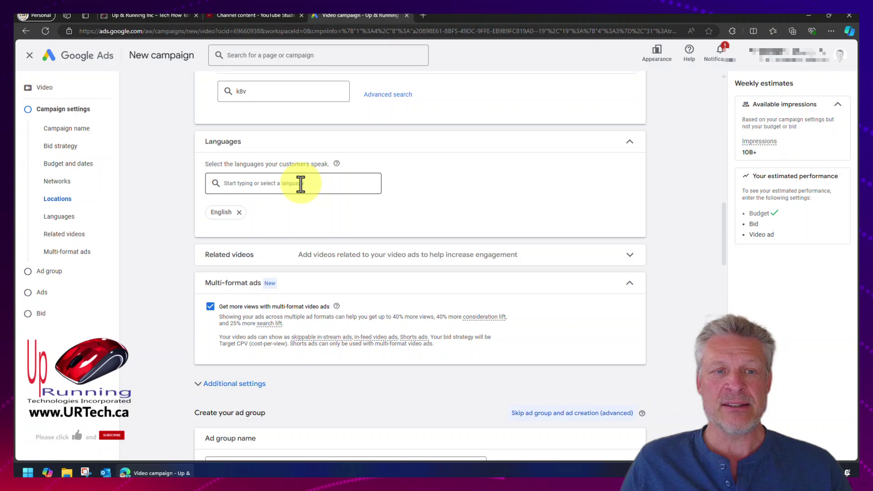
{"action": "scroll", "coordinate": [302, 188], "scroll_direction": "down", "scroll_amount": 4}
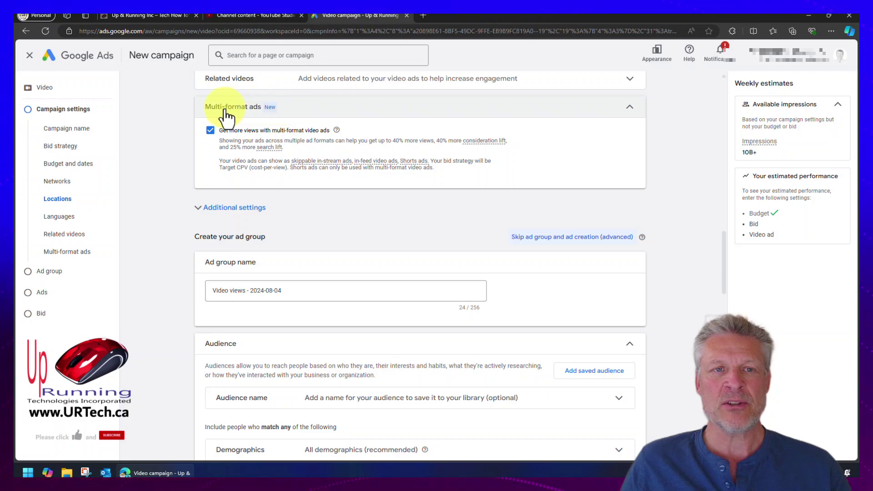
{"action": "left_click", "coordinate": [210, 131]}
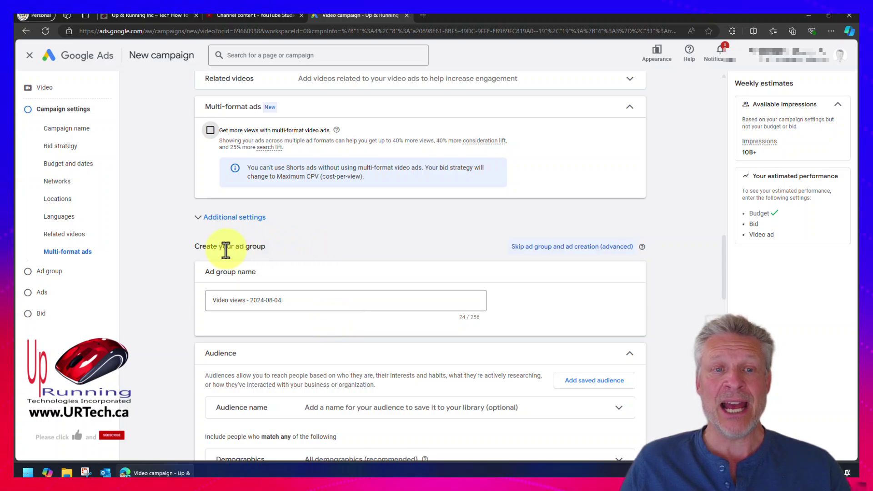
- Name the ad group 'YouTubeAG2' and expand its Demographics targeting
{"action": "left_click_drag", "start_coordinate": [271, 247], "coordinate": [272, 248]}
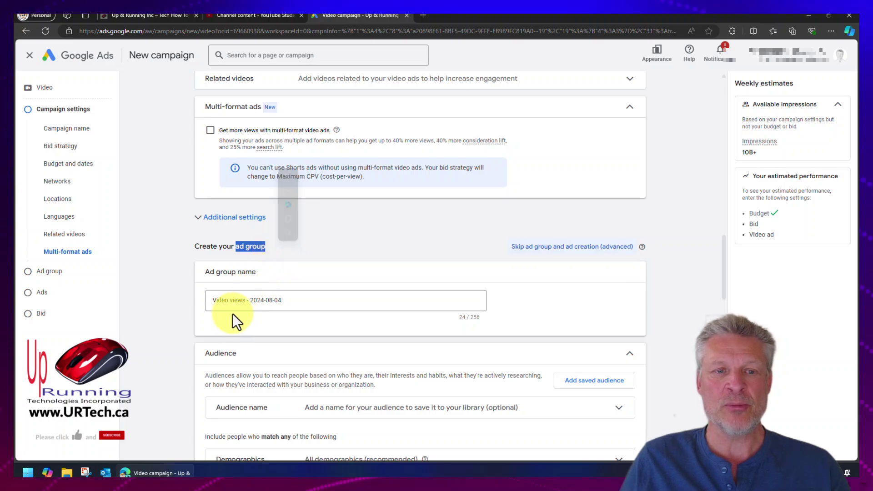
{"action": "triple_click", "coordinate": [262, 301]}
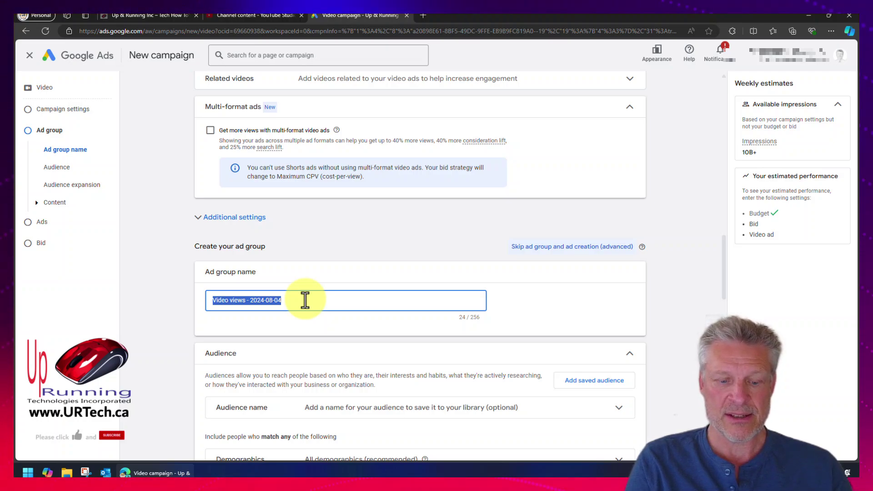
{"action": "type", "text": "YouTubeAG2"}
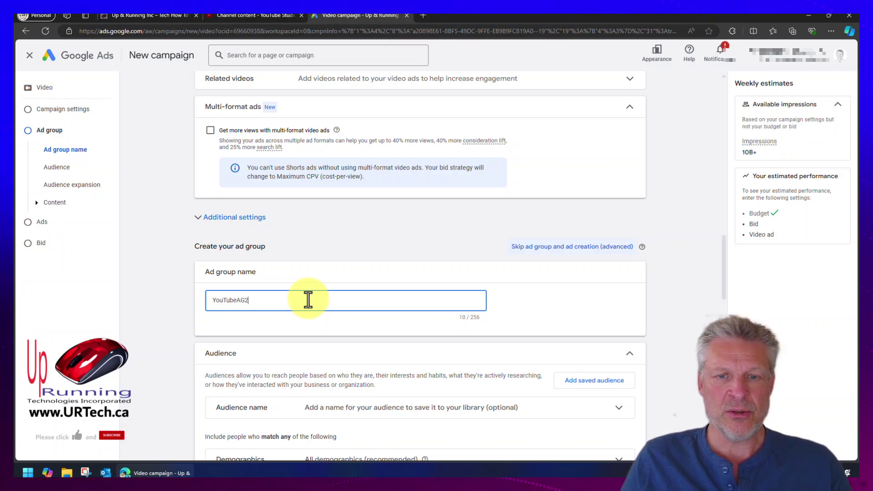
{"action": "scroll", "coordinate": [347, 298], "scroll_direction": "down", "scroll_amount": 3}
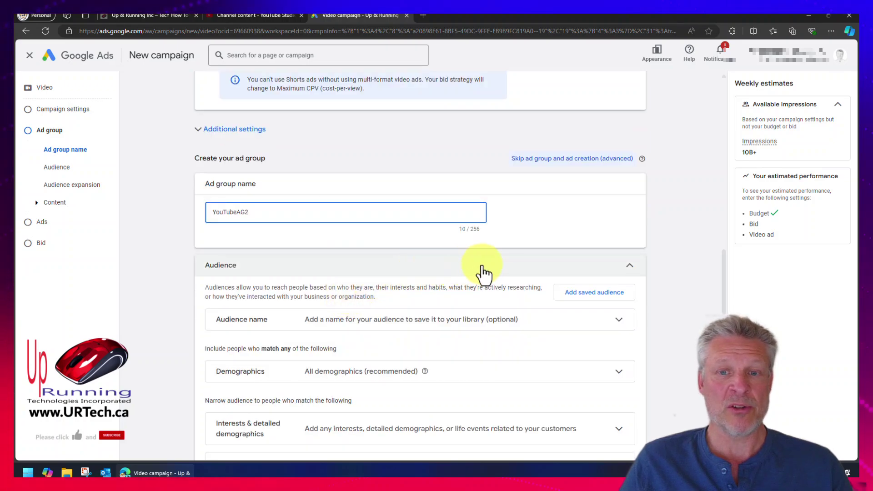
{"action": "scroll", "coordinate": [482, 265], "scroll_direction": "down", "scroll_amount": 1}
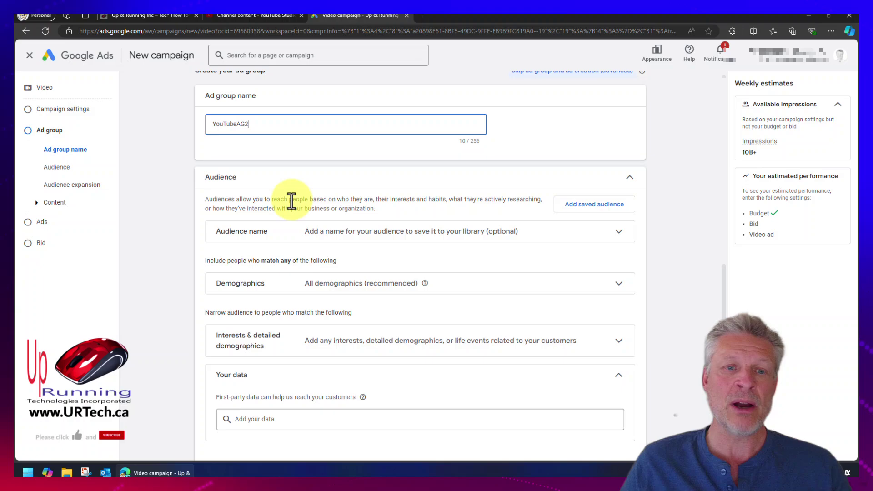
{"action": "left_click", "coordinate": [618, 283]}
- Set household income to start at 11%, keeping the minimum age at 18
{"action": "scroll", "coordinate": [619, 291], "scroll_direction": "down", "scroll_amount": 3}
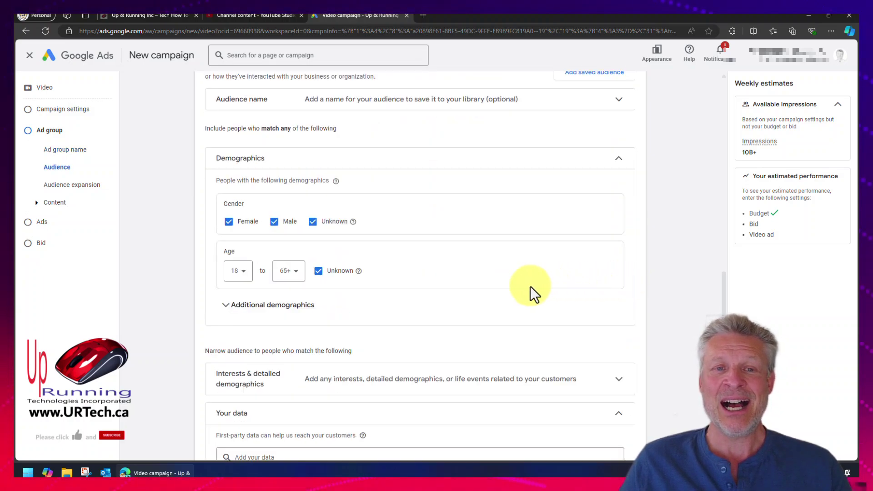
{"action": "left_click", "coordinate": [241, 272]}
{"action": "left_click", "coordinate": [233, 362]}
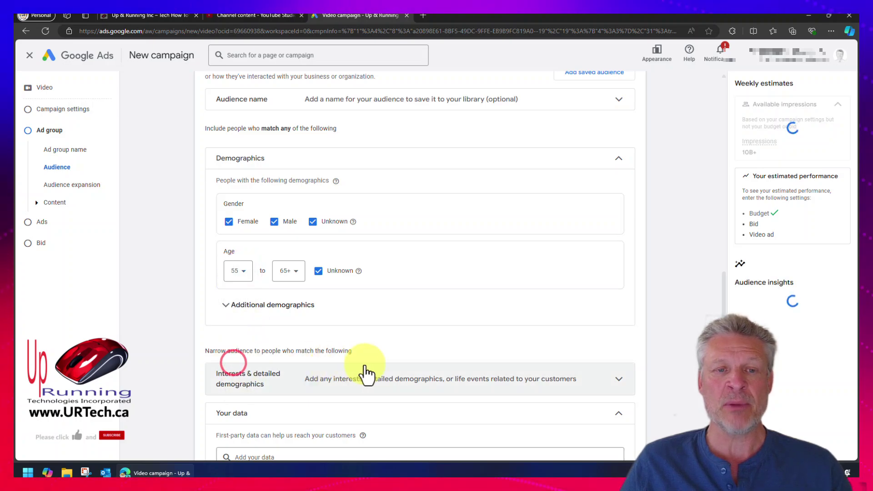
{"action": "left_click", "coordinate": [226, 306]}
{"action": "scroll", "coordinate": [227, 312], "scroll_direction": "down", "scroll_amount": 2}
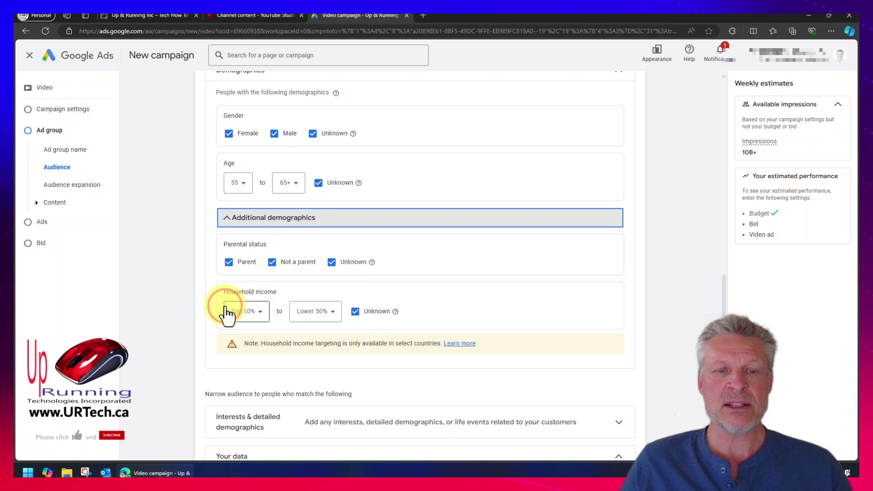
{"action": "left_click", "coordinate": [272, 262]}
{"action": "left_click", "coordinate": [331, 262]}
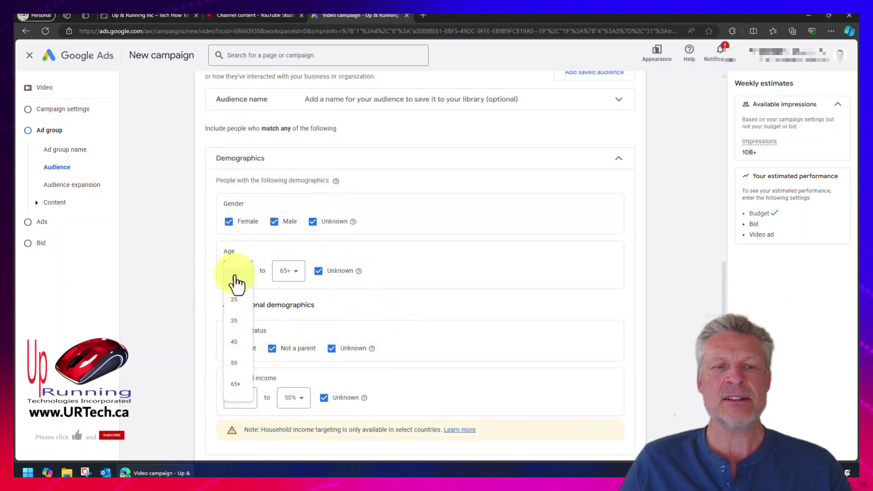
{"action": "left_click", "coordinate": [503, 239]}
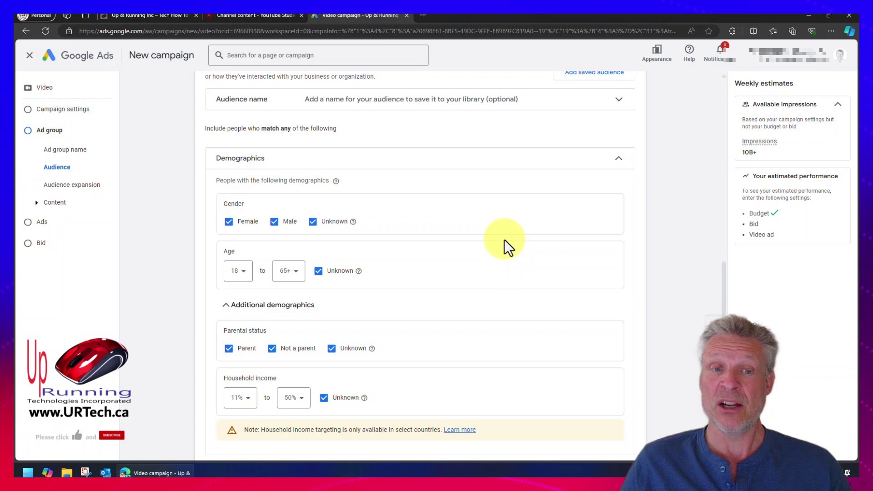
- Collapse Demographics and briefly open the Interests & detailed demographics segment search
{"action": "scroll", "coordinate": [392, 299], "scroll_direction": "down", "scroll_amount": 1}
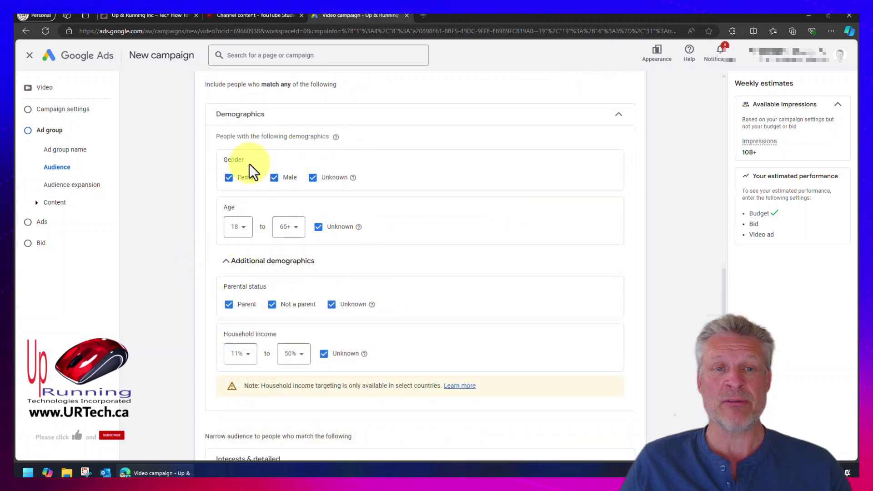
{"action": "left_click", "coordinate": [618, 116]}
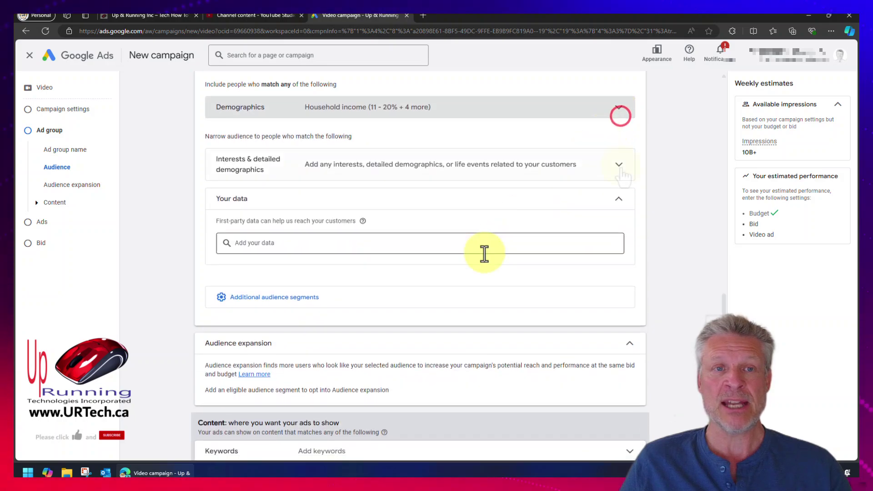
{"action": "left_click", "coordinate": [619, 166]}
{"action": "left_click", "coordinate": [620, 166]}
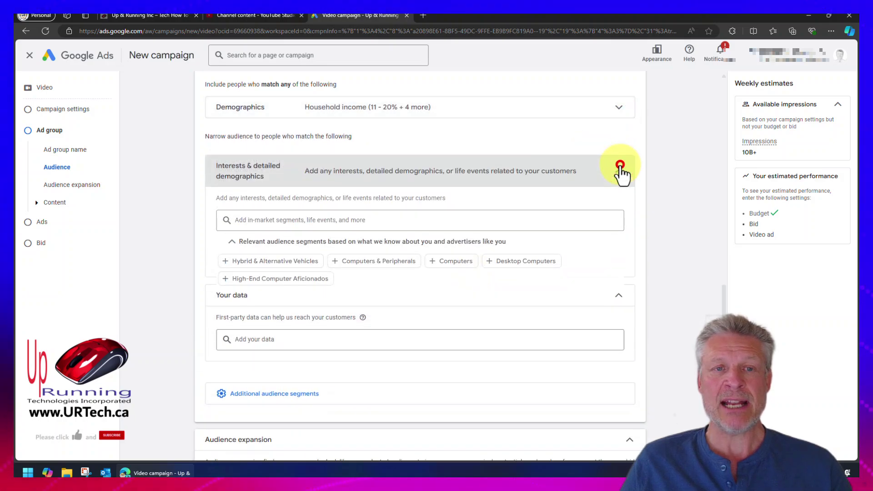
{"action": "left_click", "coordinate": [620, 166]}
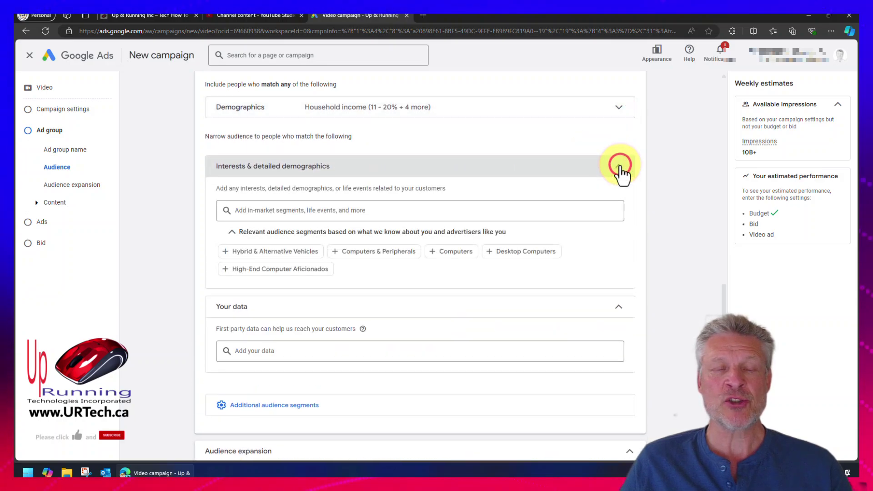
{"action": "left_click", "coordinate": [311, 205]}
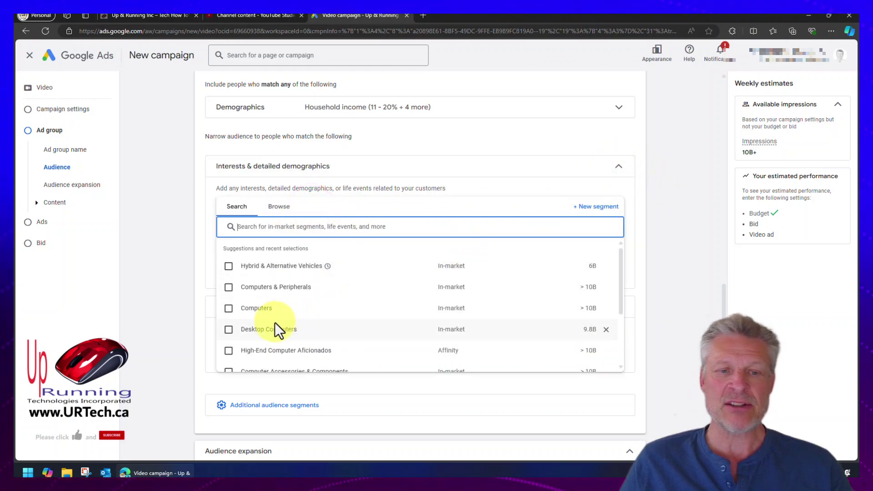
{"action": "left_click", "coordinate": [619, 167]}
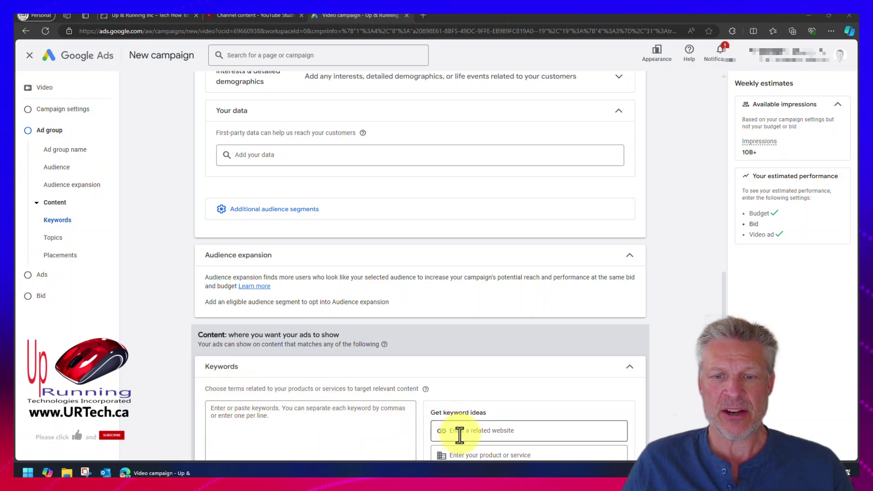
- Paste the YouTube video link into the related website field for keyword ideas
{"action": "left_click", "coordinate": [487, 431]}
{"action": "type", "text": "https://www.youtube.com/watch?v=Cpco2cMGZDs"}
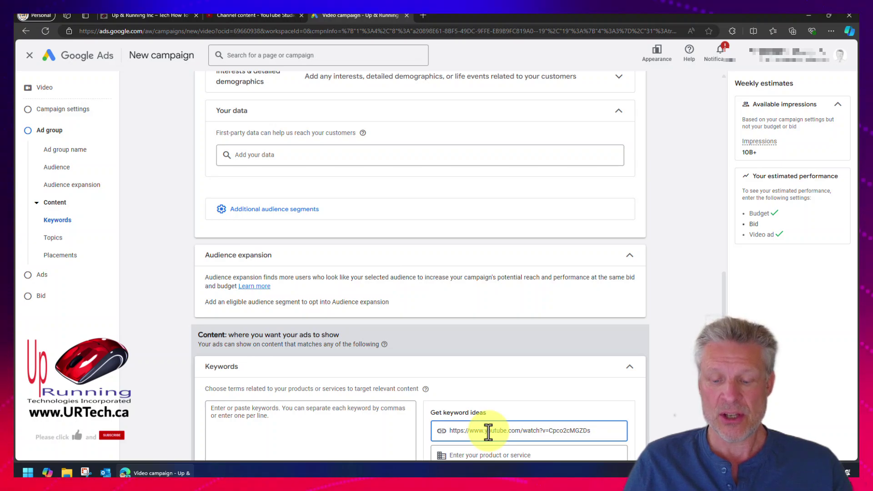
{"action": "scroll", "coordinate": [500, 395], "scroll_direction": "down", "scroll_amount": 3}
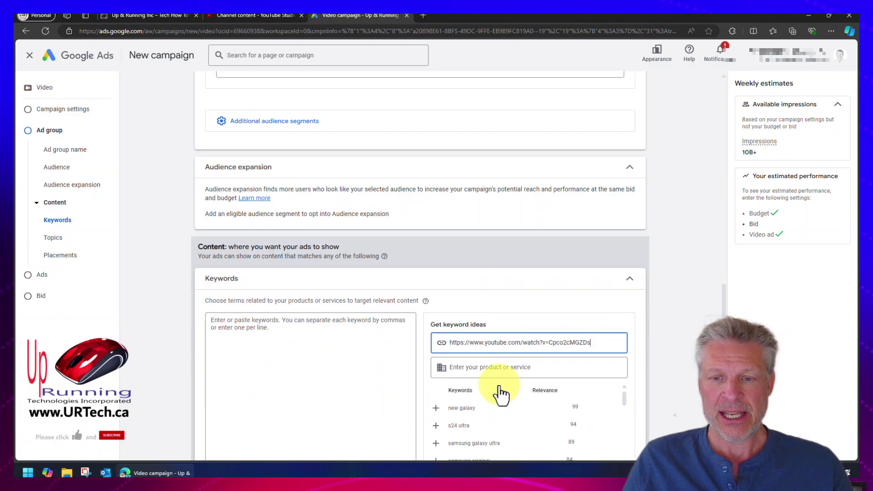
{"action": "scroll", "coordinate": [632, 364], "scroll_direction": "down", "scroll_amount": 2}
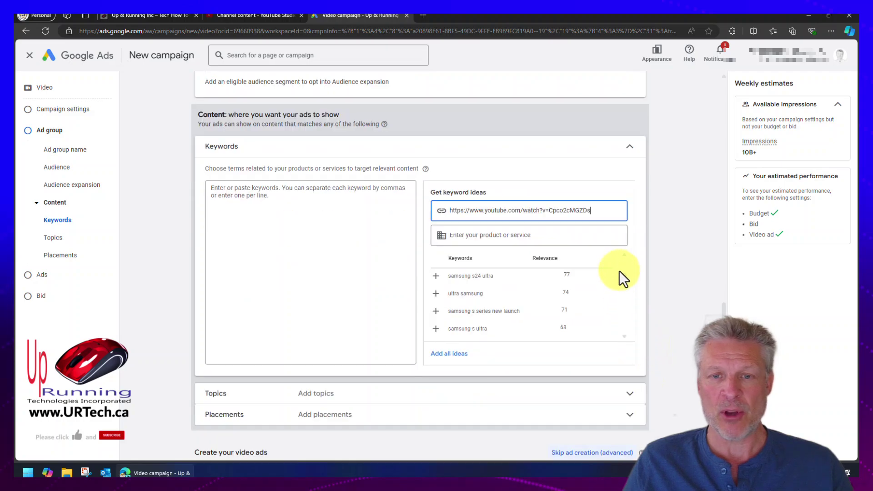
{"action": "left_click_drag", "start_coordinate": [625, 281], "coordinate": [625, 265]}
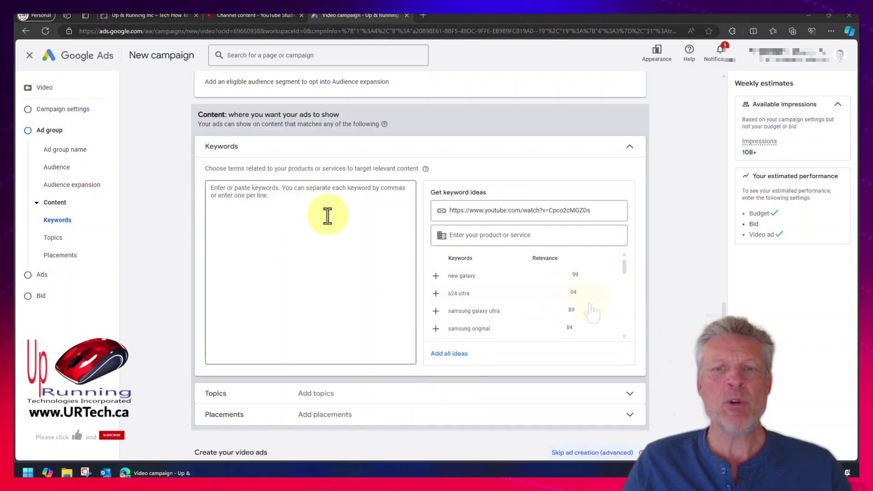
- Enter S22–S24, wallpaper and lock-screen keywords, plus 'samsung tutorial' and 'customize mobile'
{"action": "left_click", "coordinate": [257, 201]}
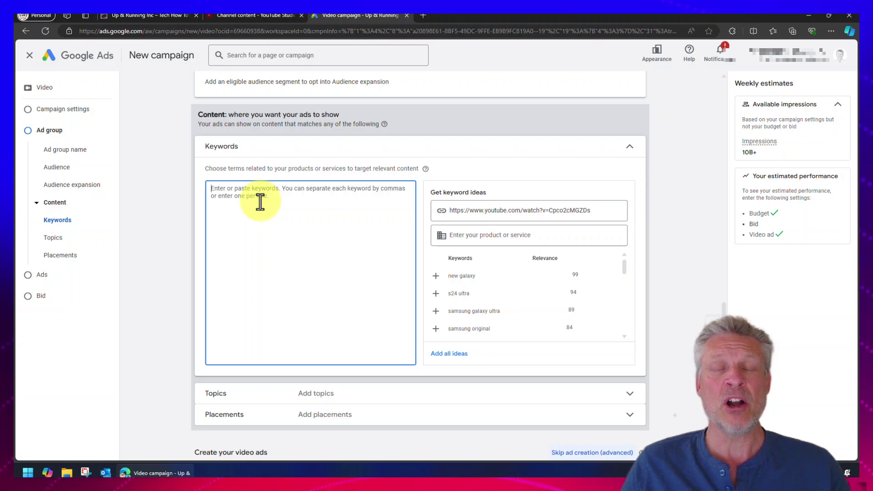
{"action": "type", "text": "s22 s23 s24 wallpaper contact information customize android customization change lock screen lock screen fix lock screen customize lock screen customize screen customize android customize samsung"}
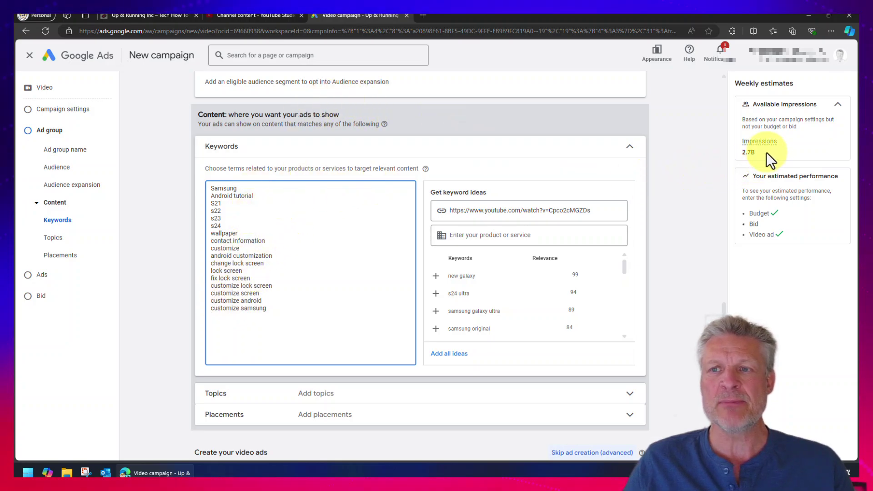
{"action": "left_click_drag", "start_coordinate": [746, 152], "coordinate": [750, 153]}
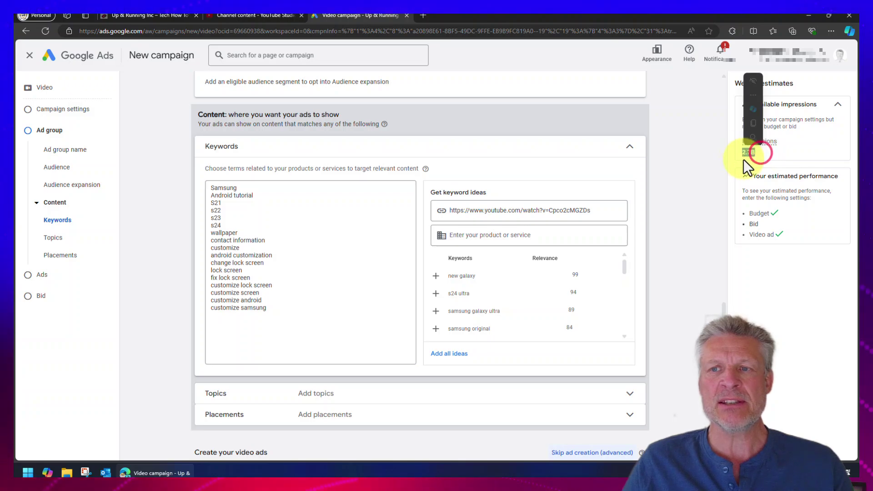
{"action": "left_click", "coordinate": [767, 154]}
{"action": "left_click", "coordinate": [283, 310]}
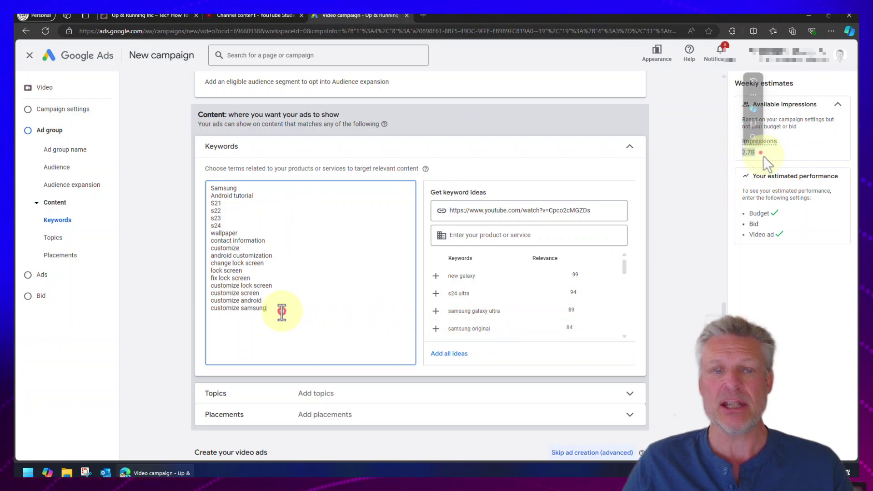
{"action": "type", "text": "samsung tutorial customize mobile"}
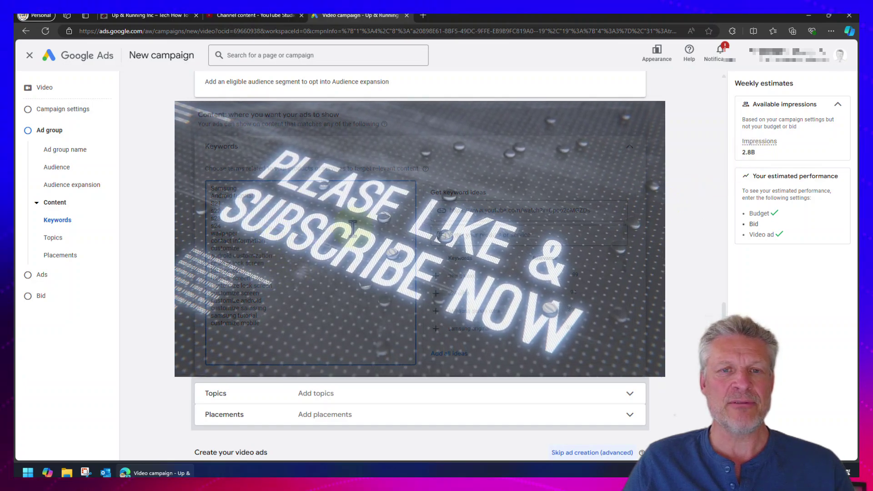
- Collapse the finished keyword list to a summary and open the Topics targeting section
{"action": "left_click", "coordinate": [630, 146]}
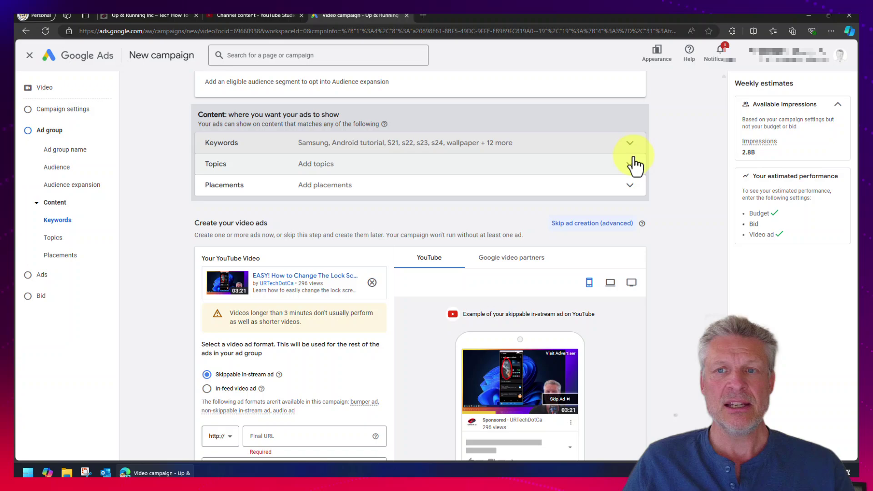
{"action": "left_click", "coordinate": [632, 163]}
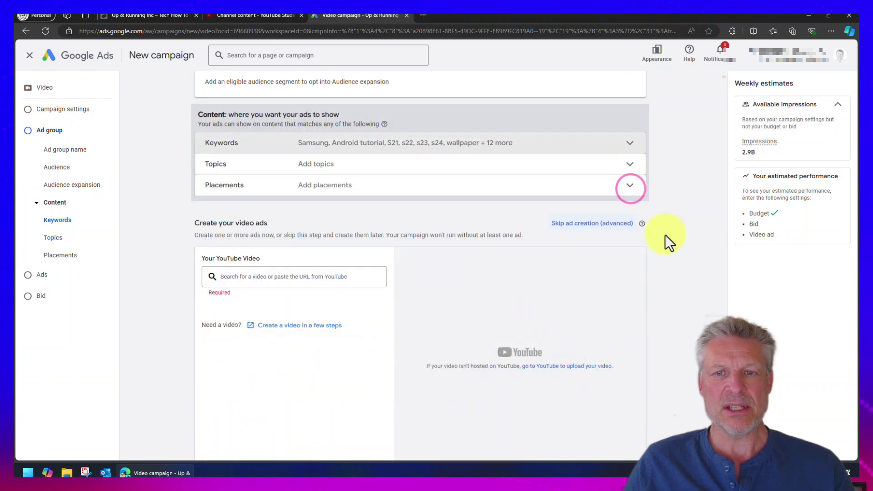
{"action": "scroll", "coordinate": [664, 235], "scroll_direction": "down", "scroll_amount": 1}
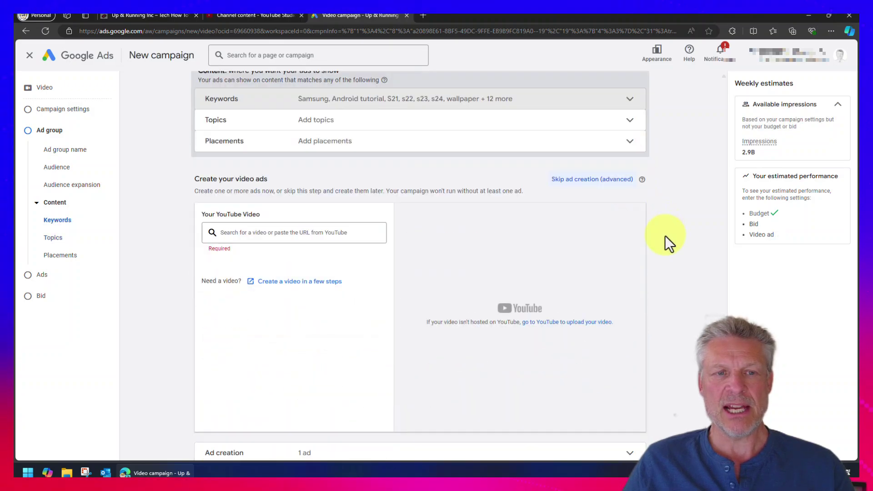
{"action": "left_click", "coordinate": [430, 120]}
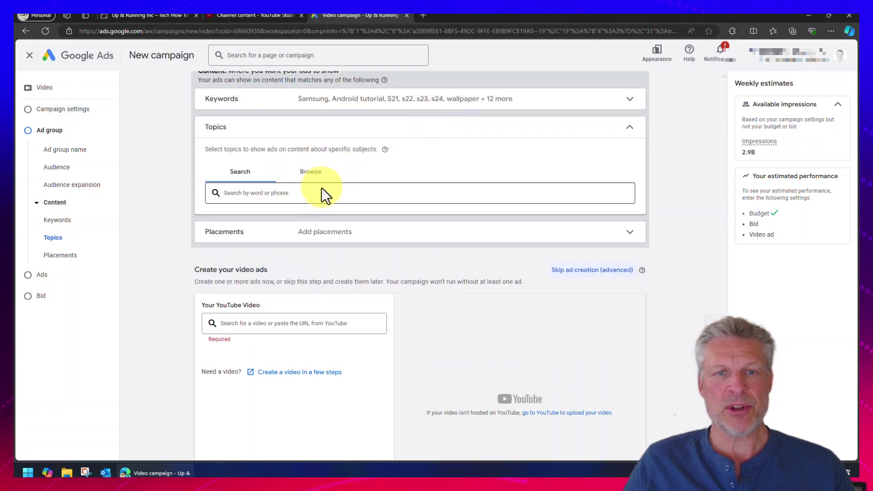
{"action": "mouse_move", "coordinate": [385, 151]}
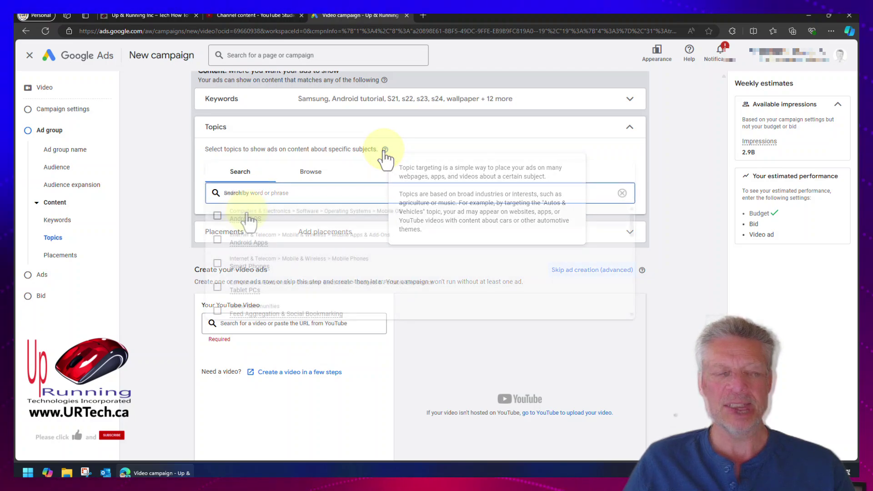
- Target Android OS, Android Apps, Smart Phones, Mobile & Wireless, Mobile Phones and Consumer Electronics, leaving placements empty
{"action": "left_click", "coordinate": [216, 214]}
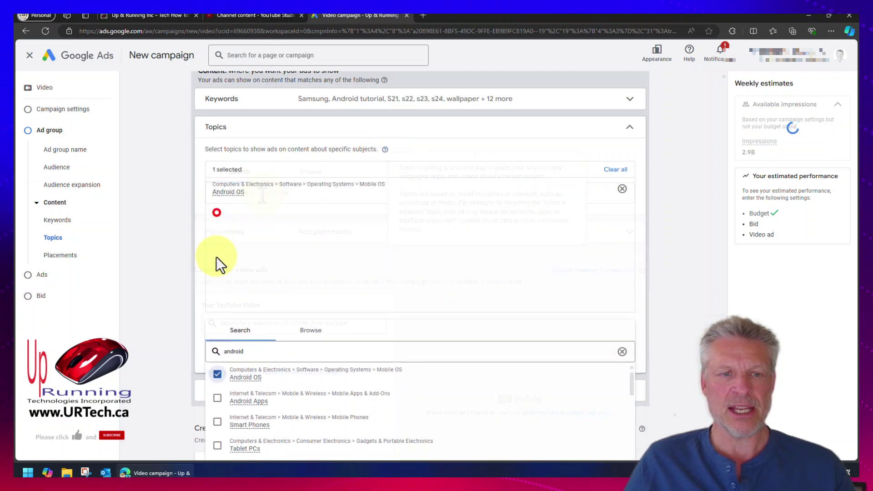
{"action": "scroll", "coordinate": [216, 273], "scroll_direction": "down", "scroll_amount": 2}
{"action": "left_click", "coordinate": [217, 310]}
{"action": "left_click", "coordinate": [217, 335]}
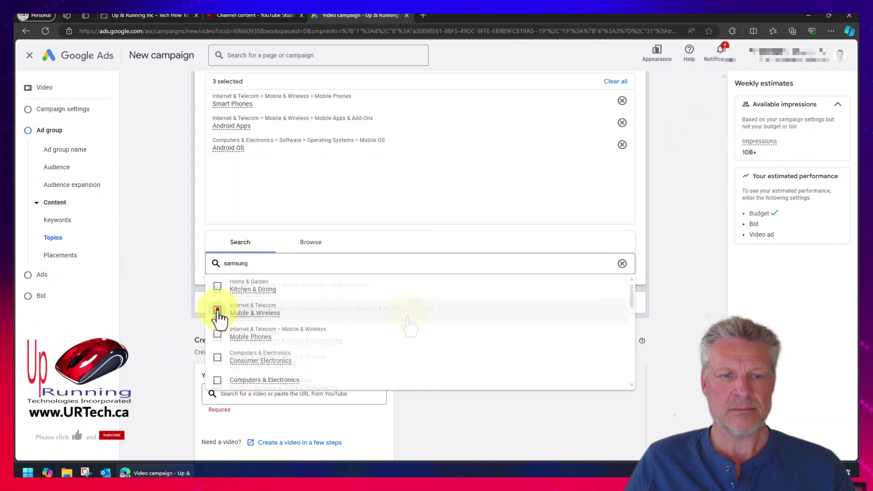
{"action": "left_click", "coordinate": [217, 309]}
{"action": "left_click", "coordinate": [218, 333]}
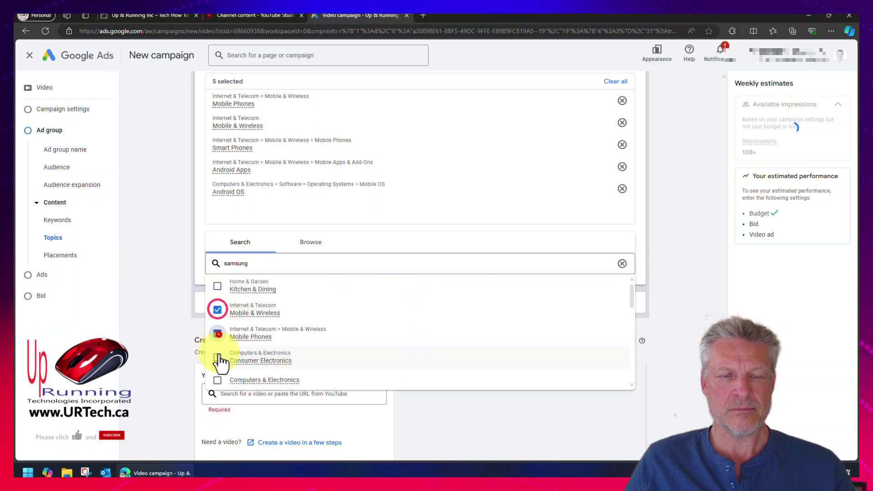
{"action": "left_click", "coordinate": [217, 355]}
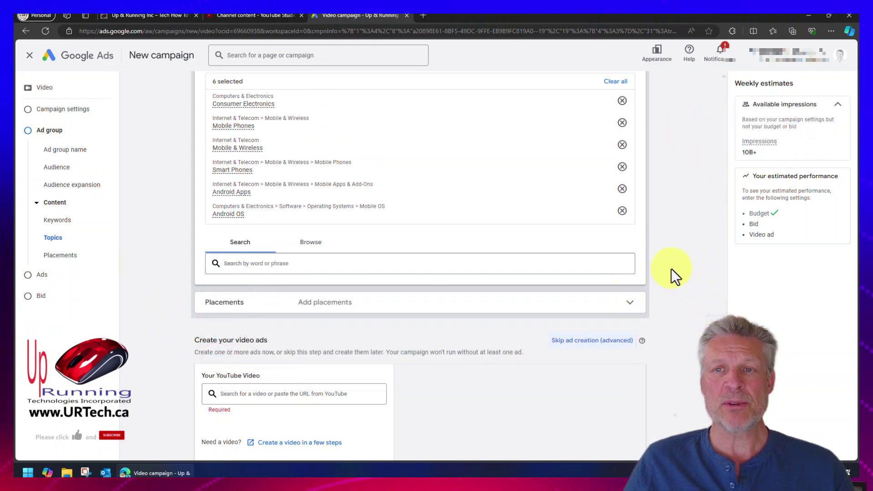
{"action": "left_click", "coordinate": [637, 306]}
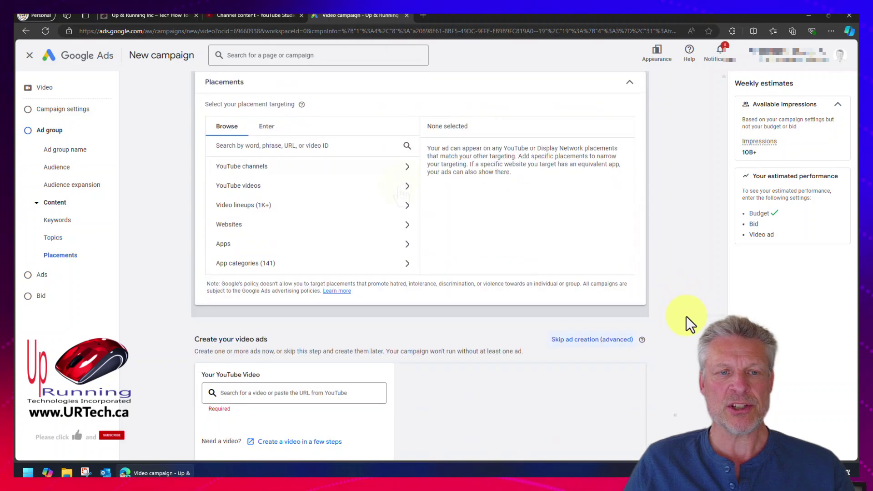
{"action": "left_click", "coordinate": [629, 82]}
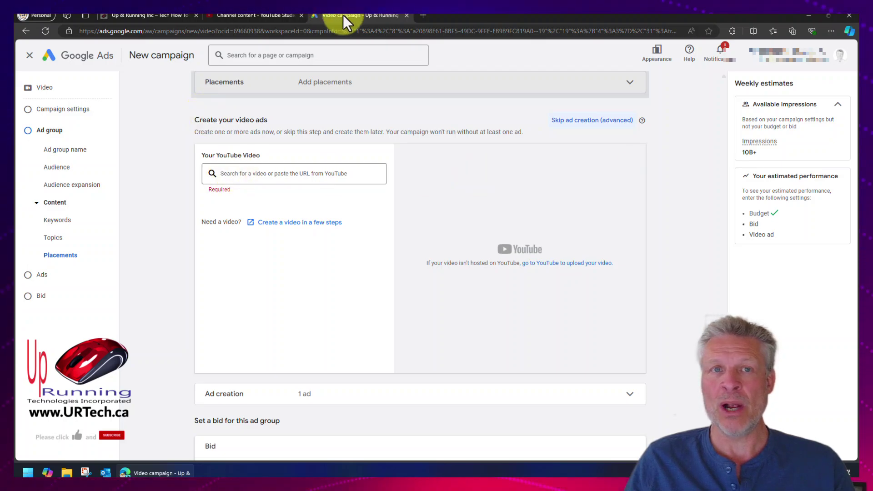
- Copy the Samsung lock screen video's link from Your videos in YouTube Studio, then return to Google Ads
{"action": "left_click", "coordinate": [423, 15]}
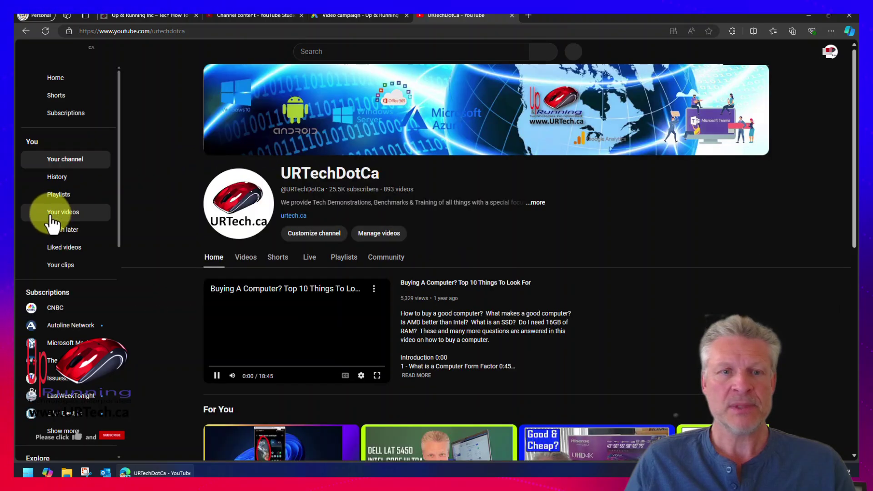
{"action": "left_click", "coordinate": [64, 212]}
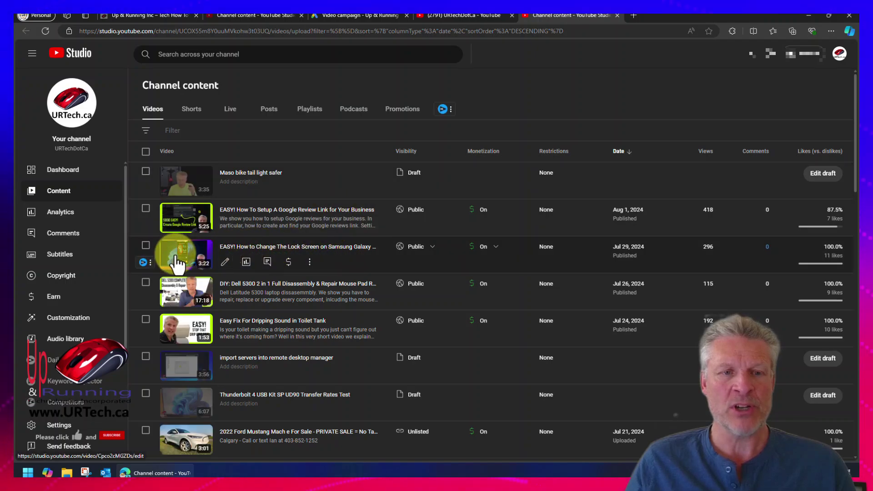
{"action": "left_click", "coordinate": [176, 262]}
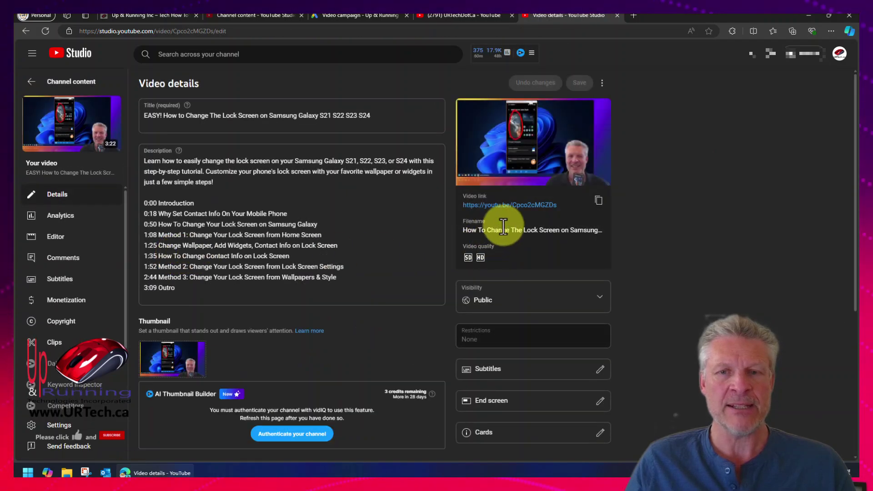
{"action": "left_click", "coordinate": [598, 201]}
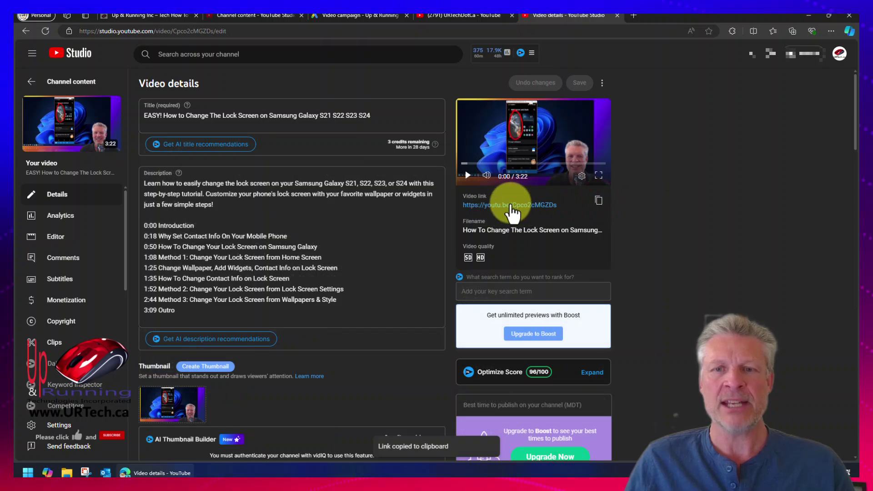
{"action": "left_click", "coordinate": [368, 15]}
{"action": "left_click", "coordinate": [265, 173]}
- Paste the Samsung lock screen video link as the ad's YouTube video
{"action": "key", "text": "ctrl+v"}
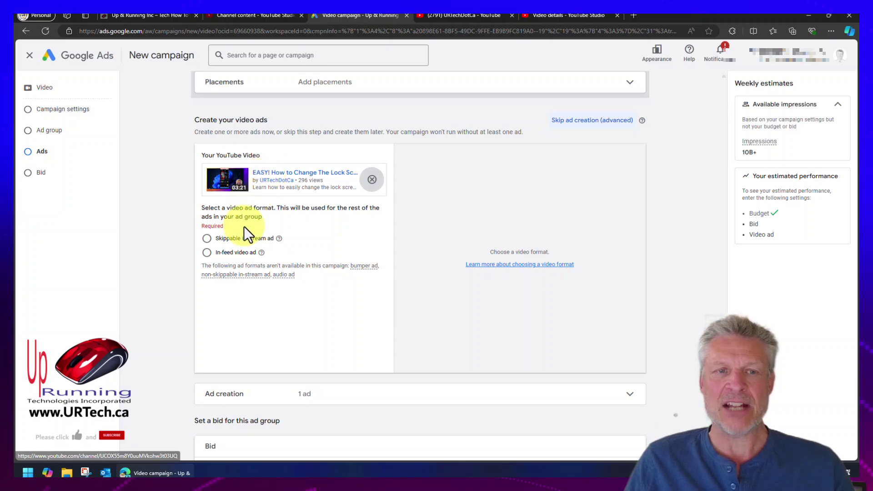
{"action": "scroll", "coordinate": [402, 236], "scroll_direction": "down", "scroll_amount": 2}
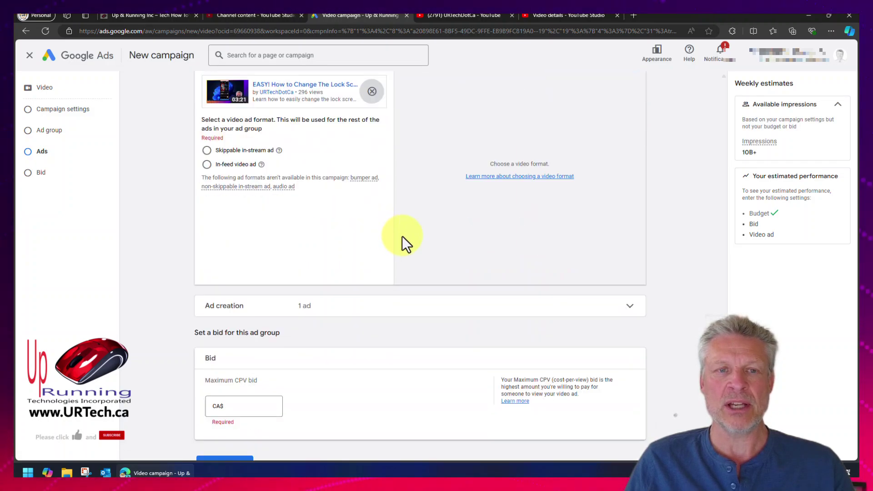
{"action": "scroll", "coordinate": [402, 236], "scroll_direction": "up", "scroll_amount": 1}
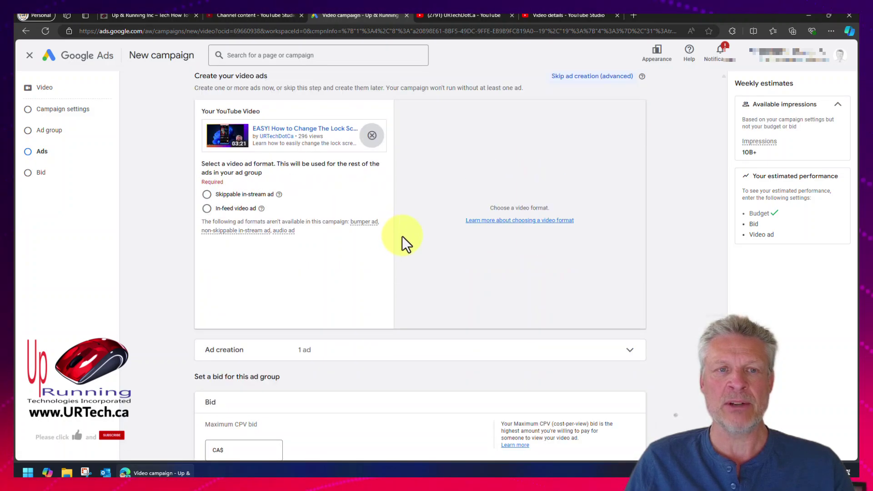
- Set the ad format to In-feed video ad instead of skippable in-stream, dismissing its explanation
{"action": "left_click", "coordinate": [207, 194]}
{"action": "scroll", "coordinate": [272, 306], "scroll_direction": "down", "scroll_amount": 2}
{"action": "left_click", "coordinate": [275, 306]}
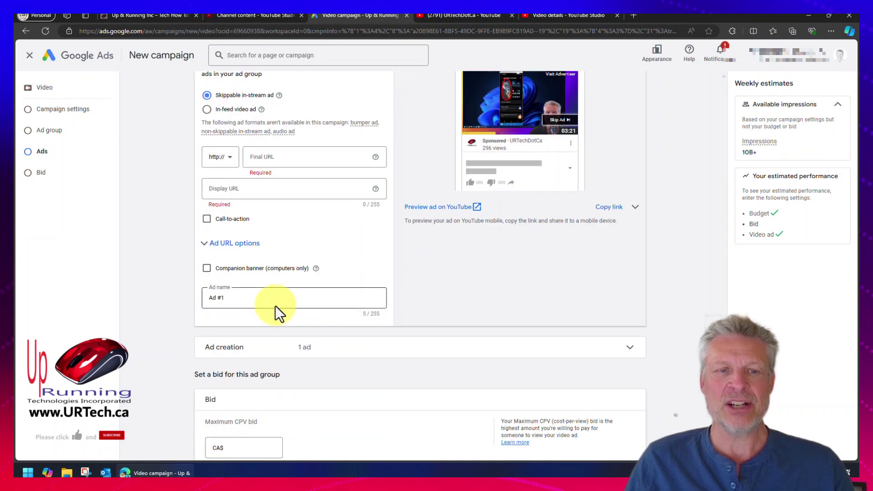
{"action": "scroll", "coordinate": [274, 305], "scroll_direction": "up", "scroll_amount": 1}
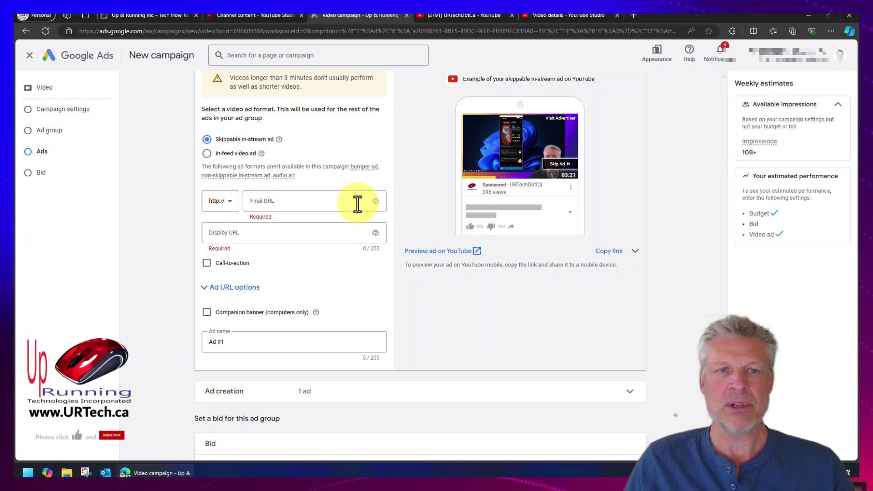
{"action": "mouse_move", "coordinate": [279, 141]}
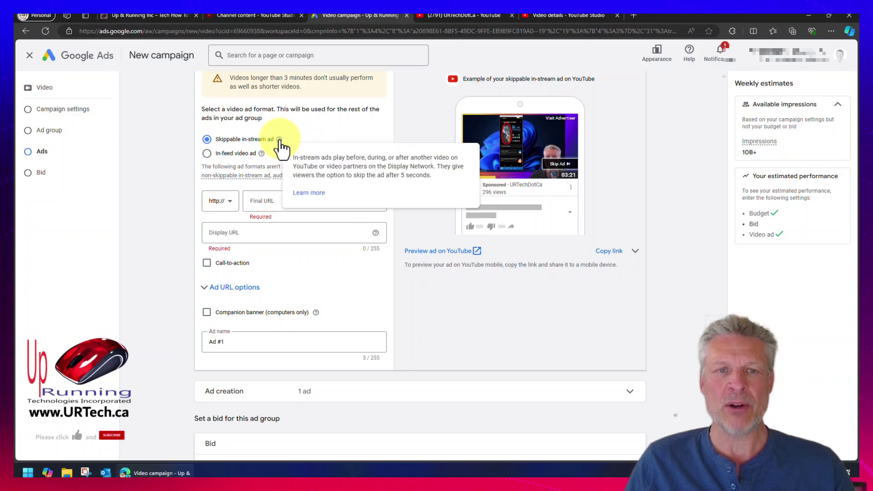
{"action": "left_click", "coordinate": [206, 155]}
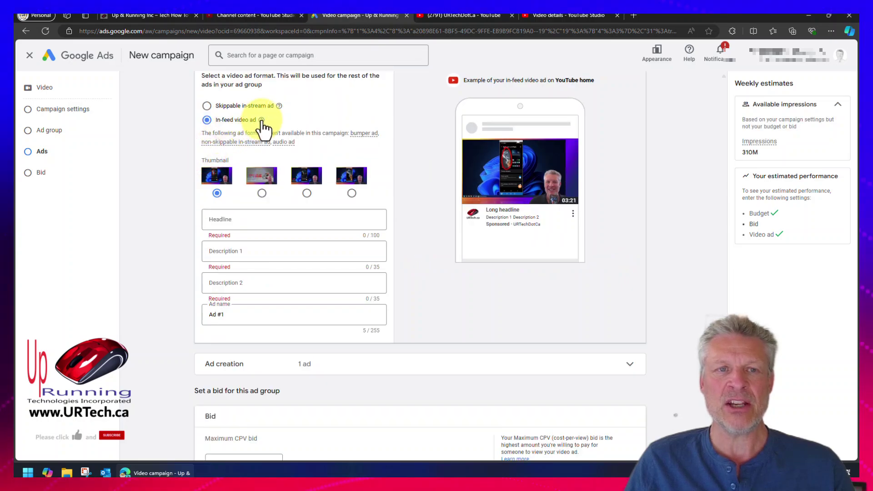
{"action": "mouse_move", "coordinate": [262, 121]}
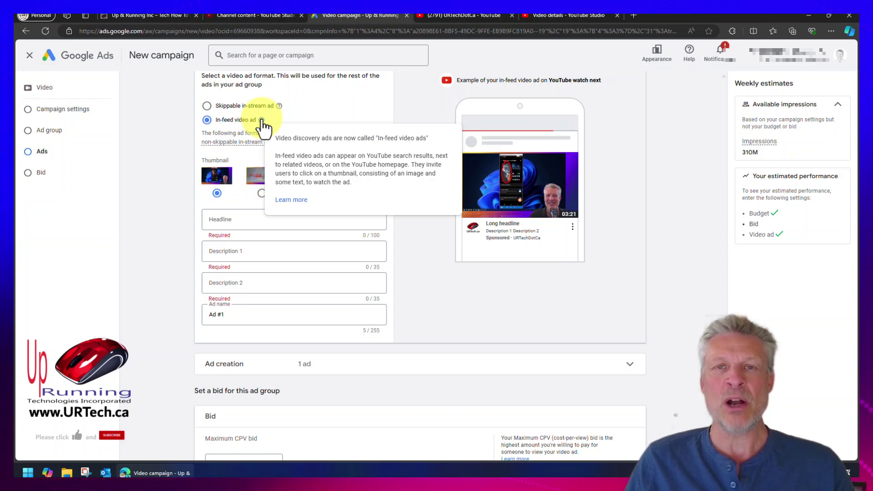
{"action": "left_click", "coordinate": [173, 201]}
- Use the video title 'EASY! How to Change The Lock Screen on Samsung Galaxy S21 S22 S23 S24' as the headline
{"action": "left_click", "coordinate": [230, 220]}
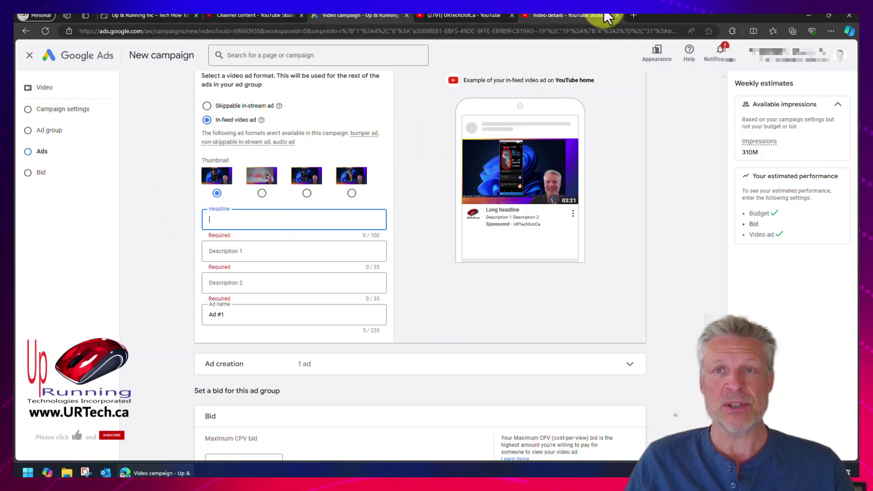
{"action": "left_click_drag", "start_coordinate": [604, 15], "coordinate": [209, 41]}
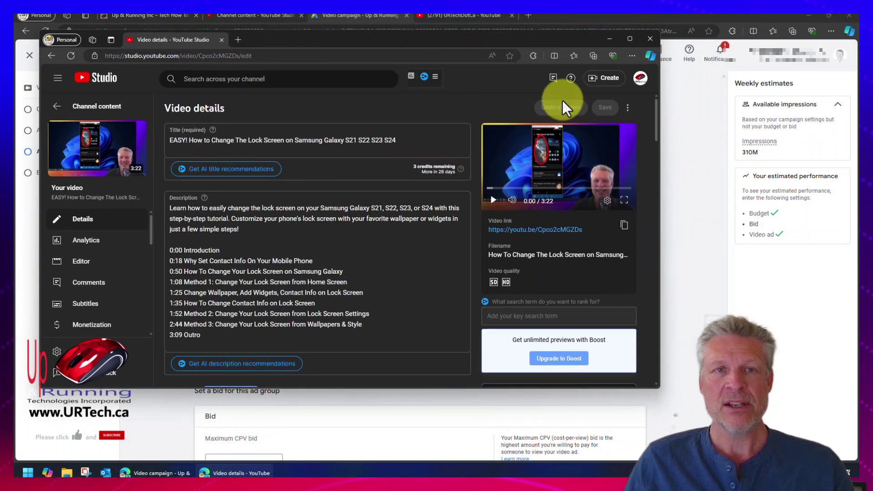
{"action": "key", "text": "ctrl+w"}
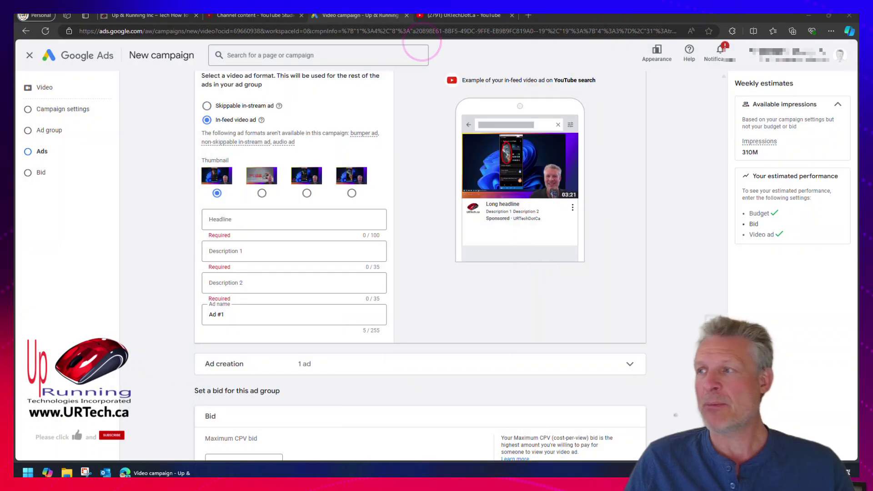
{"action": "left_click", "coordinate": [318, 219]}
{"action": "key", "text": "ctrl+v"}
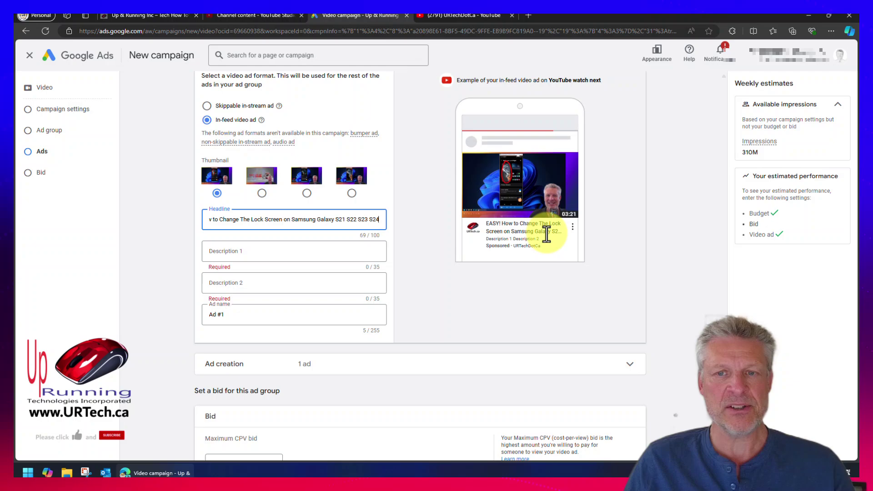
- Preview the in-feed ad in the YouTube search layout on desktop, laptop and phone screens
{"action": "scroll", "coordinate": [541, 244], "scroll_direction": "up", "scroll_amount": 2}
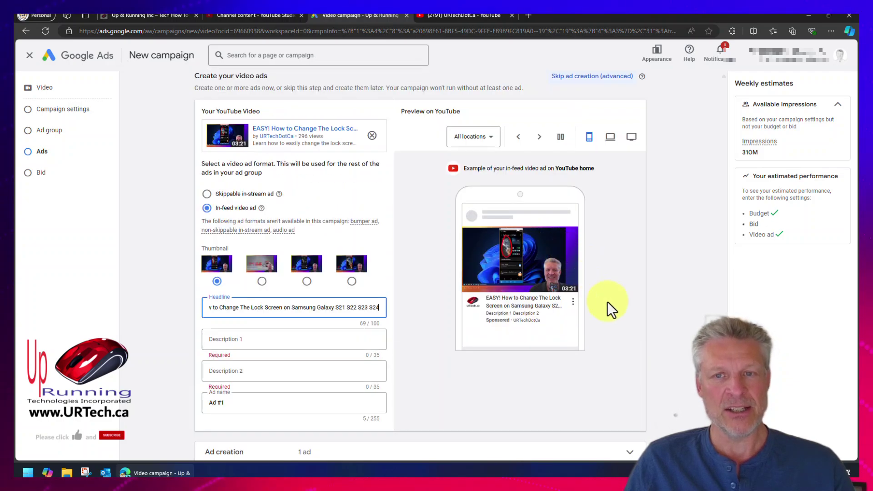
{"action": "left_click", "coordinate": [609, 138]}
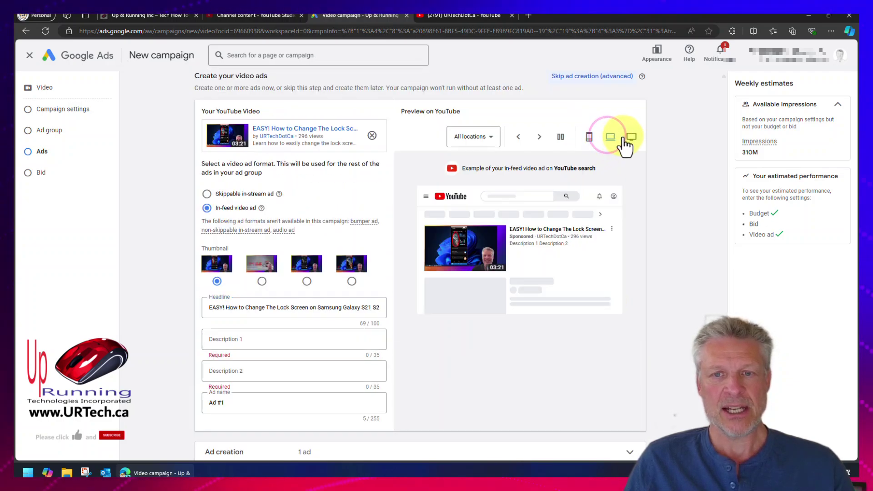
{"action": "left_click", "coordinate": [630, 136]}
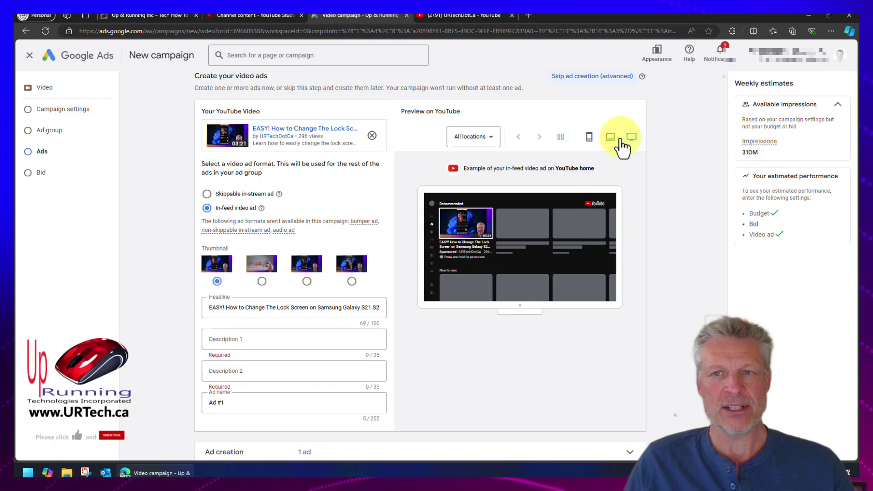
{"action": "left_click", "coordinate": [610, 137]}
{"action": "left_click", "coordinate": [589, 136]}
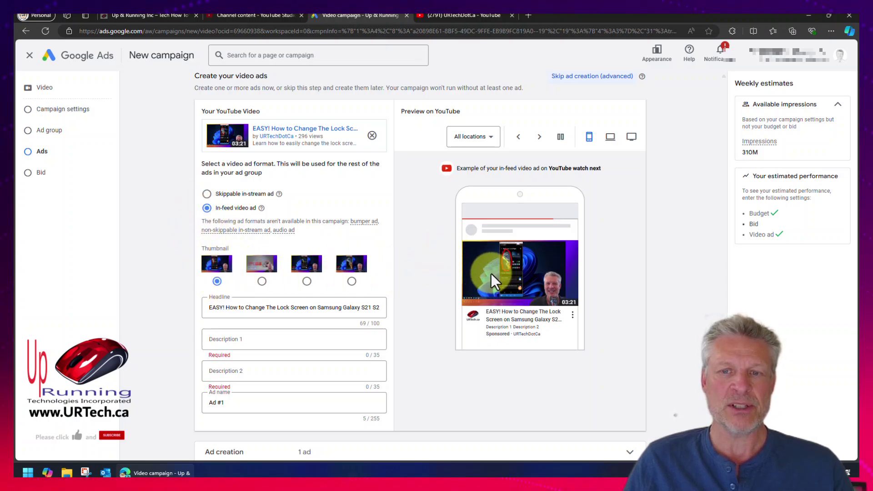
- Trim the pasted title in Description 1 down to 'Change Lock Screen Samsung Android' within 35 characters
{"action": "left_click", "coordinate": [322, 347]}
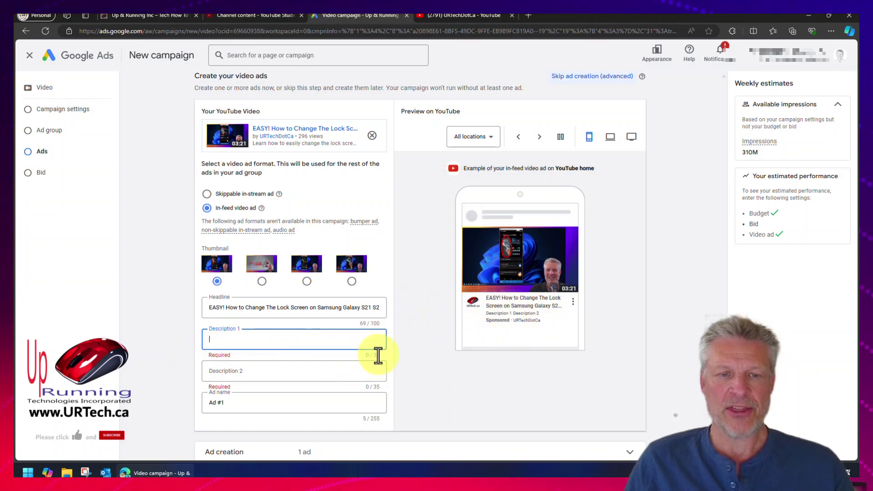
{"action": "left_click", "coordinate": [268, 343]}
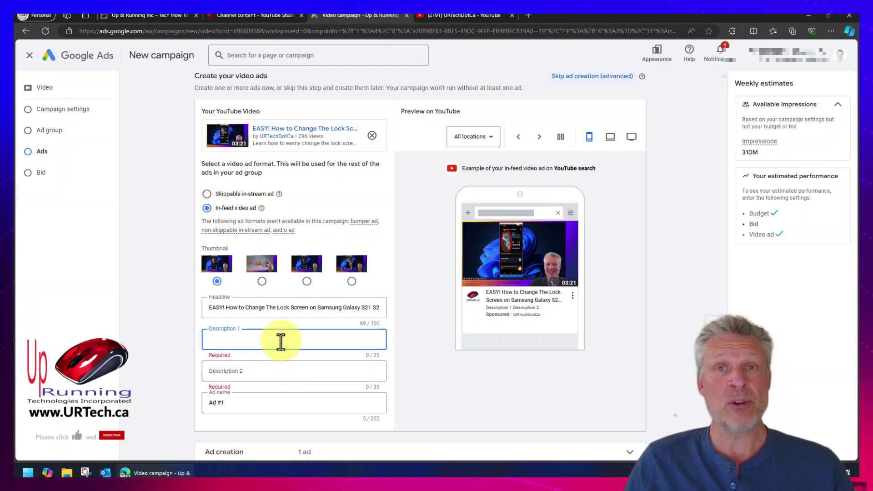
{"action": "left_click", "coordinate": [281, 341]}
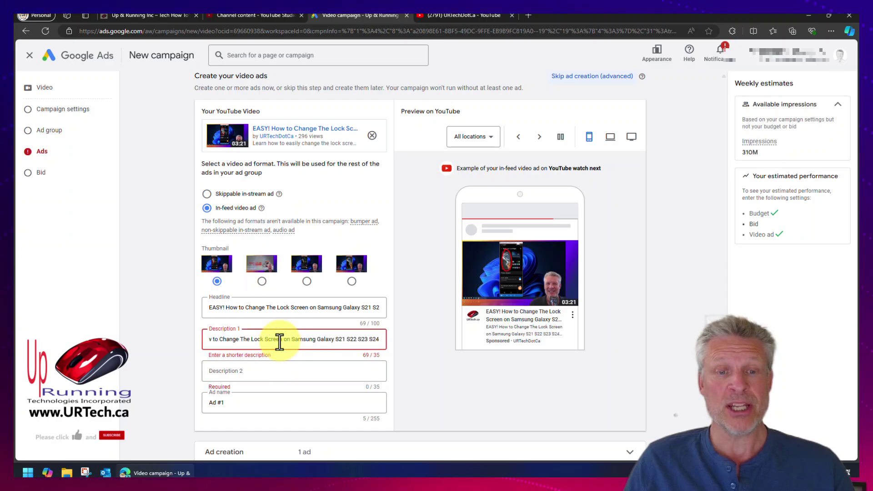
{"action": "key", "text": "Home"}
{"action": "key", "text": "Delete"}
{"action": "key", "text": "Delete"}
{"action": "key", "text": "Delete"}
{"action": "key", "text": "Delete"}
{"action": "key", "text": "Delete"}
{"action": "key", "text": "Delete"}
{"action": "key", "text": "Delete"}
{"action": "key", "text": "Delete"}
{"action": "key", "text": "Delete"}
{"action": "key", "text": "Delete"}
{"action": "key", "text": "Delete"}
{"action": "key", "text": "Delete"}
{"action": "key", "text": "Delete"}
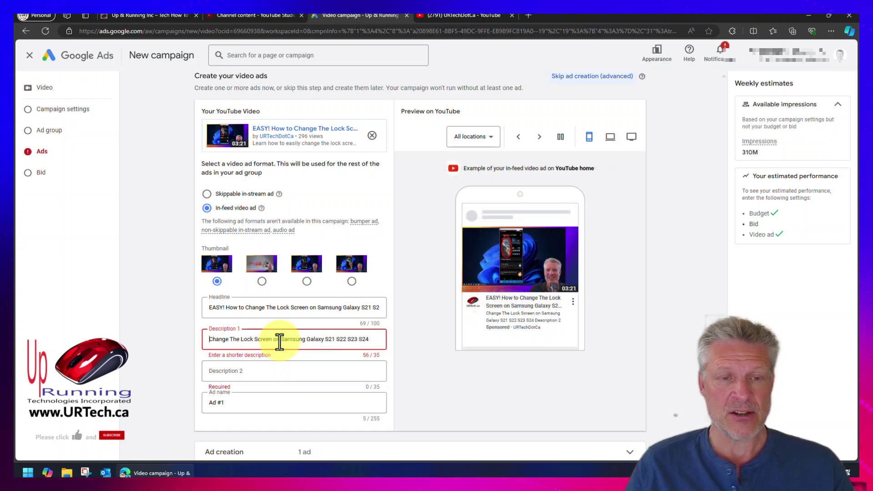
{"action": "key", "text": "Right"}
{"action": "key", "text": "Right"}
{"action": "key", "text": "Right"}
{"action": "key", "text": "Right"}
{"action": "key", "text": "Right"}
{"action": "key", "text": "Right"}
{"action": "key", "text": "Right"}
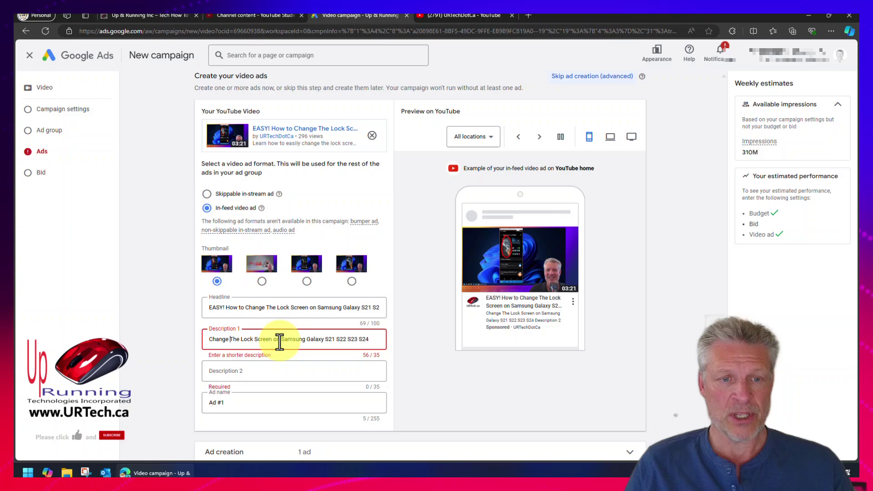
{"action": "key", "text": "Delete"}
{"action": "key", "text": "Delete"}
{"action": "key", "text": "Delete"}
{"action": "key", "text": "Delete"}
{"action": "key", "text": "ctrl+Right"}
{"action": "key", "text": "ctrl+Right"}
{"action": "key", "text": "ctrl+Right"}
{"action": "key", "text": "ctrl+Right"}
{"action": "key", "text": "Delete"}
{"action": "key", "text": "Delete"}
{"action": "key", "text": "Delete"}
{"action": "key", "text": "Delete"}
{"action": "key", "text": "Delete"}
{"action": "key", "text": "Delete"}
{"action": "key", "text": "Delete"}
{"action": "key", "text": "Delete"}
{"action": "key", "text": "Delete"}
{"action": "key", "text": "Delete"}
{"action": "key", "text": "Delete"}
{"action": "key", "text": "Delete"}
{"action": "key", "text": "Delete"}
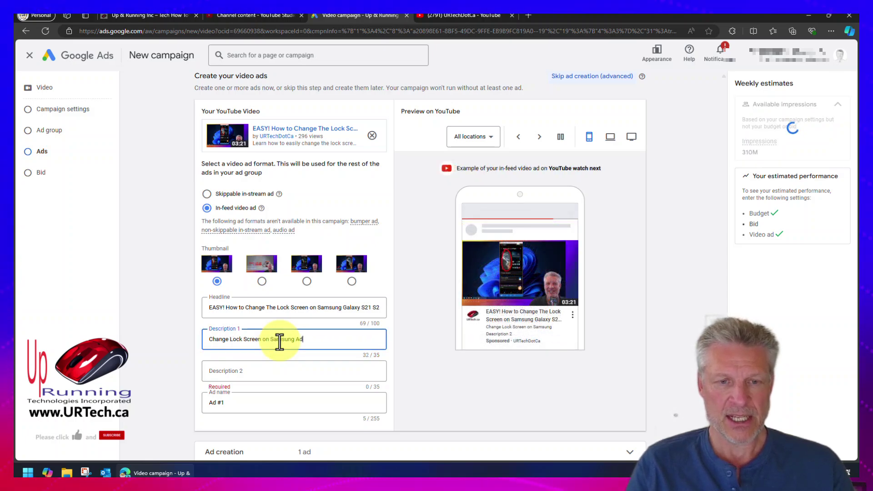
{"action": "key", "text": "BackSpace"}
{"action": "type", "text": "nddroid"}
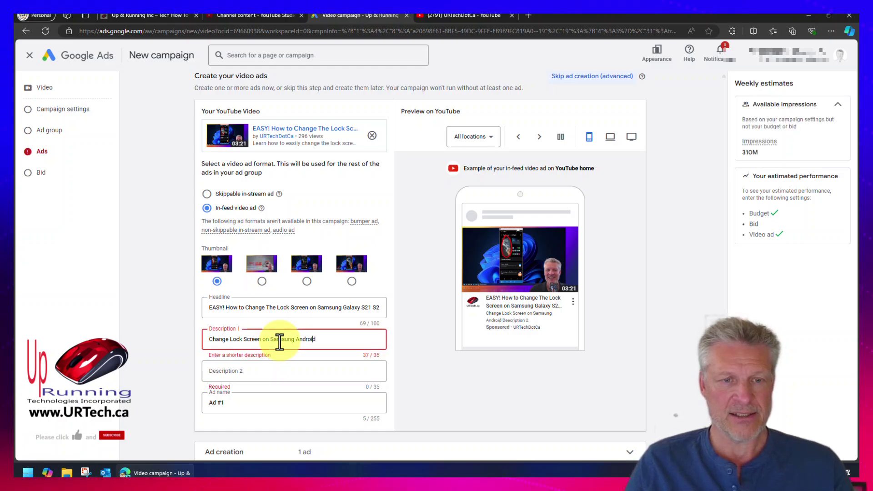
{"action": "key", "text": "Delete"}
{"action": "key", "text": "Delete"}
{"action": "key", "text": "Delete"}
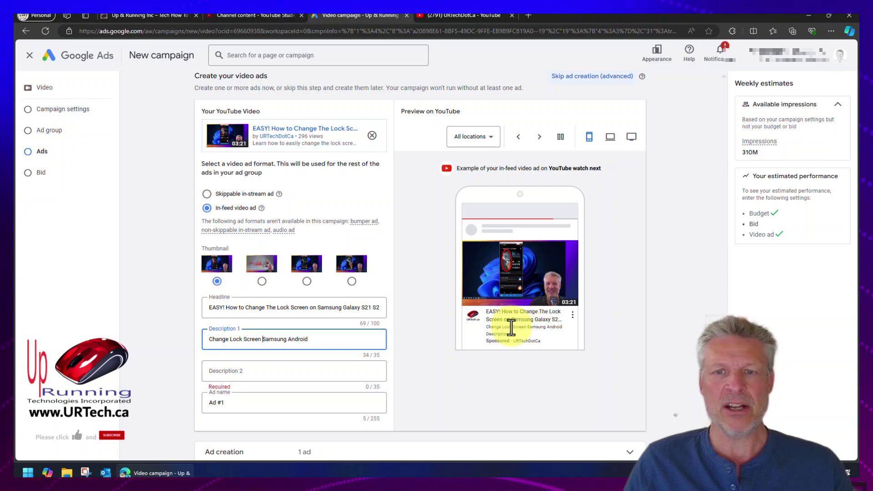
- Fill Description 2 with 'Customize Samsung Lock Screen' and keep the default ad name Ad #1
{"action": "left_click", "coordinate": [235, 370]}
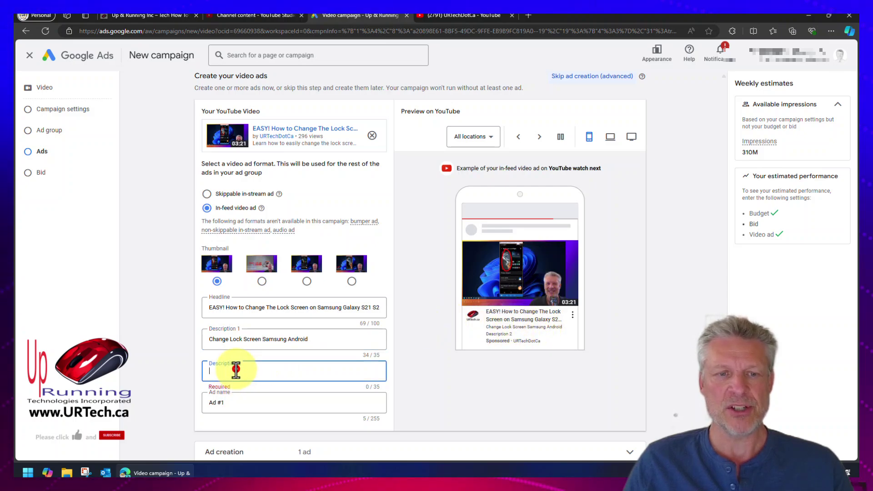
{"action": "type", "text": "Customize Samsung Lock Screen"}
{"action": "left_click", "coordinate": [244, 401]}
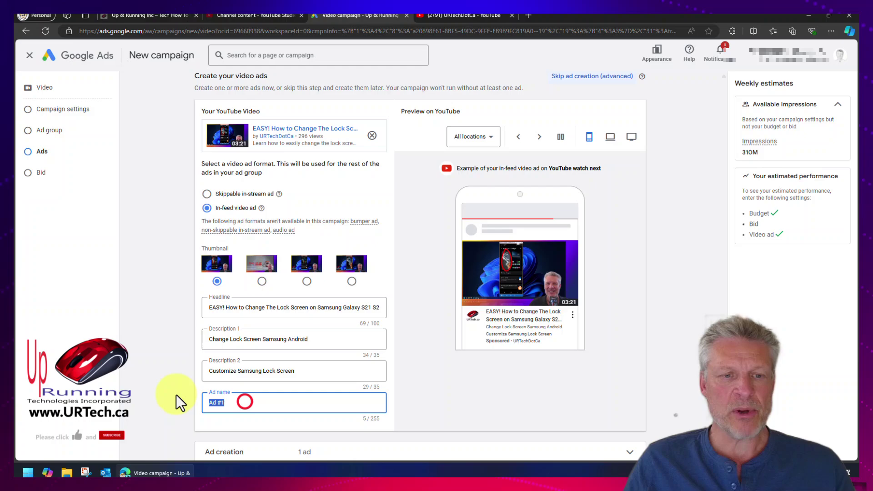
{"action": "scroll", "coordinate": [382, 421], "scroll_direction": "down", "scroll_amount": 1}
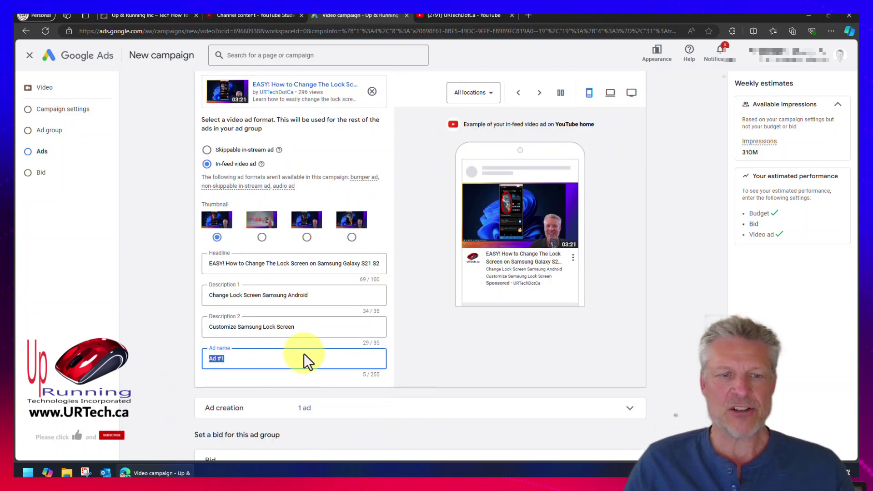
{"action": "scroll", "coordinate": [445, 340], "scroll_direction": "down", "scroll_amount": 4}
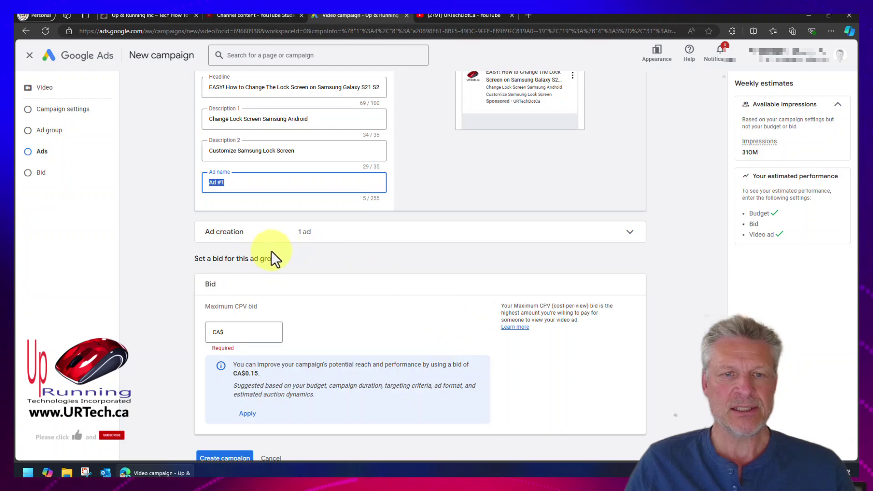
- Enter a maximum CPV bid of CA$0.03 in the Bid section
{"action": "scroll", "coordinate": [300, 277], "scroll_direction": "down", "scroll_amount": 1}
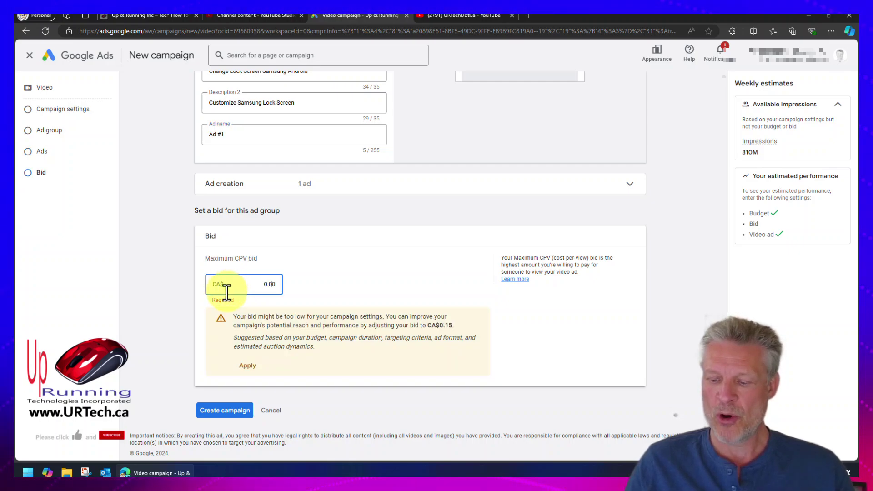
{"action": "type", "text": "3"}
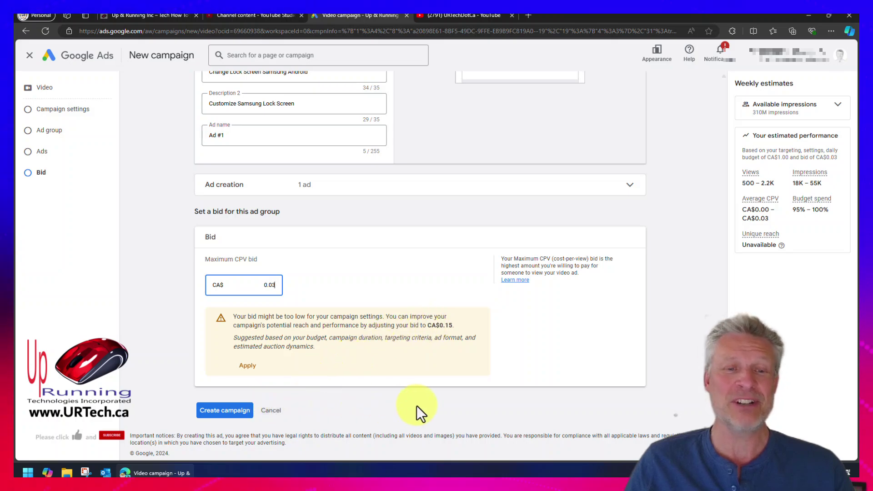
- Create the YouTube-Promo-2 campaign and continue to its overview
{"action": "left_click", "coordinate": [221, 410]}
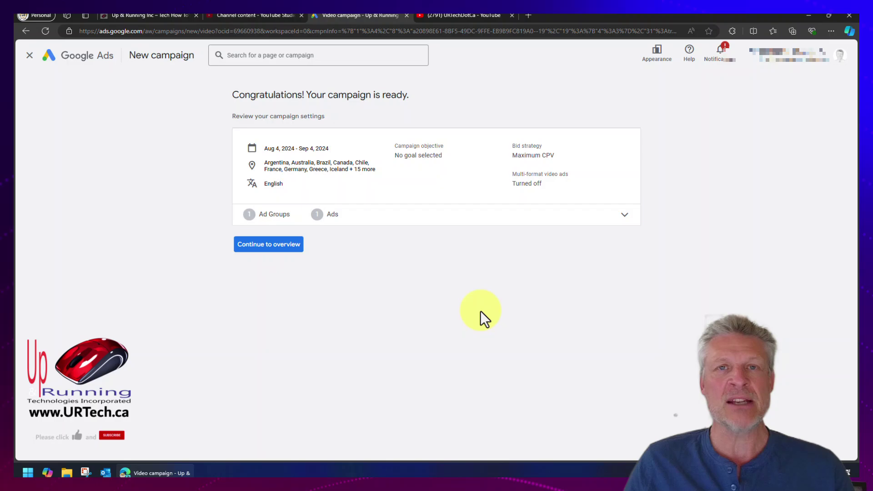
{"action": "left_click", "coordinate": [261, 245]}
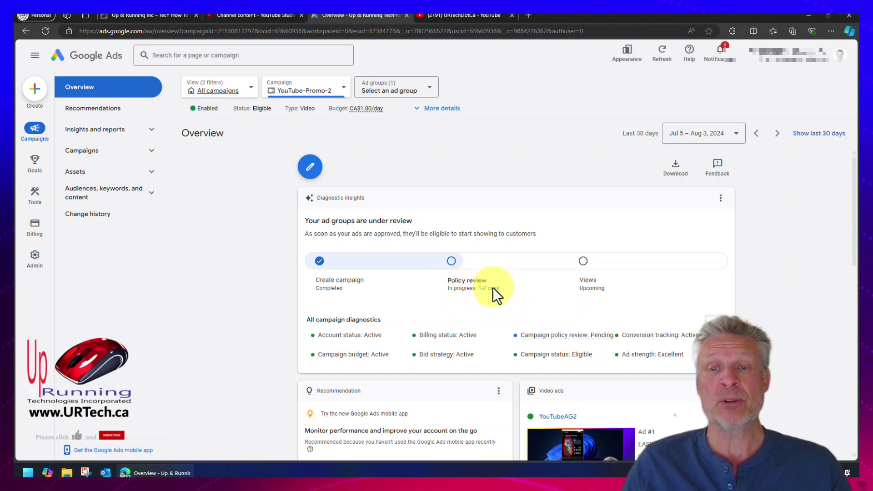
- Open Campaigns > Campaigns in the left navigation to see YouTube-Promo-2 listed as Eligible
{"action": "scroll", "coordinate": [500, 299], "scroll_direction": "down", "scroll_amount": 3}
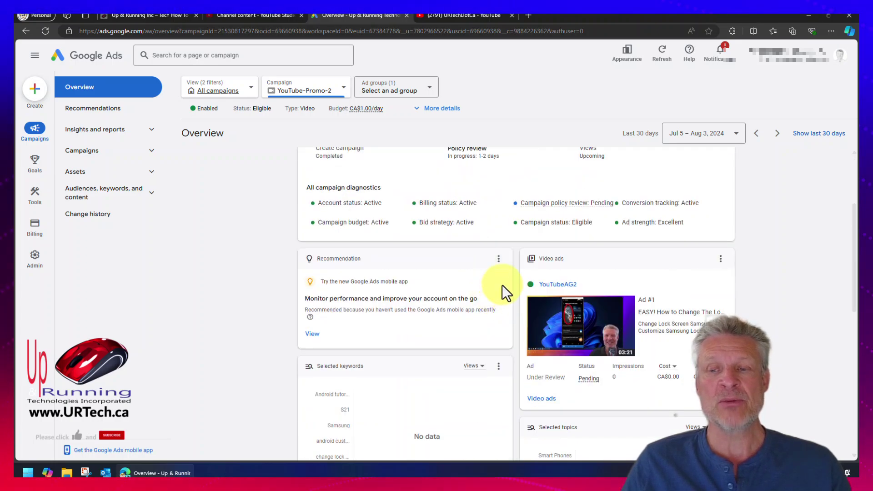
{"action": "scroll", "coordinate": [502, 285], "scroll_direction": "up", "scroll_amount": 3}
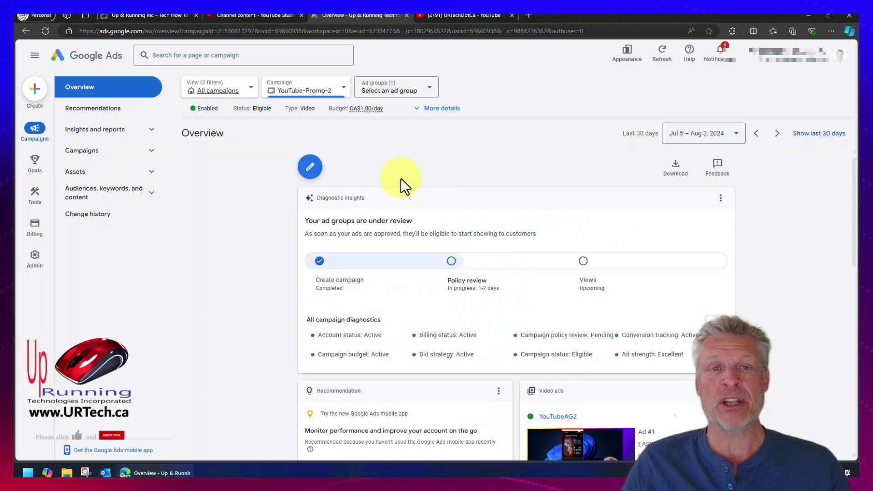
{"action": "left_click", "coordinate": [82, 151]}
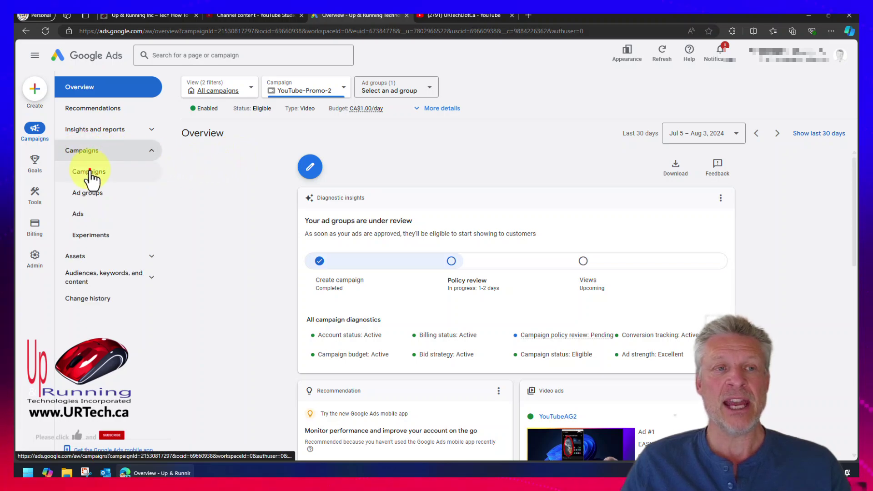
{"action": "left_click", "coordinate": [89, 172]}
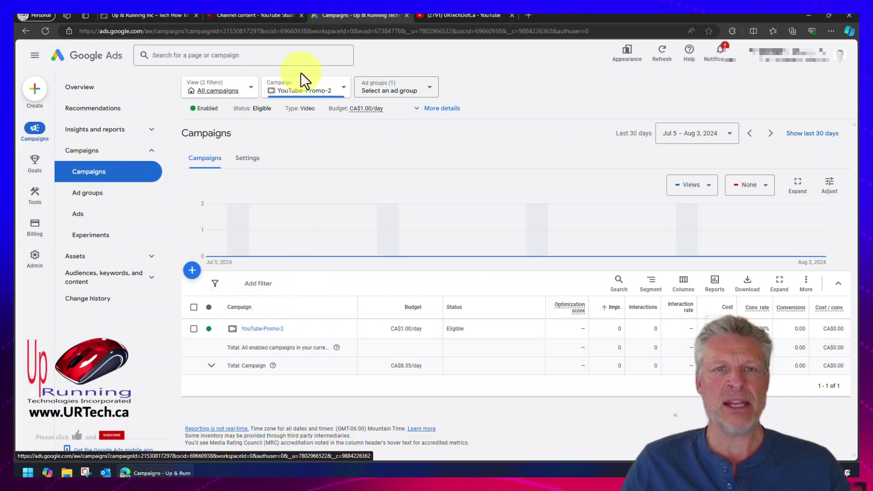
- Switch the campaign selector to All campaigns and open YouTube-Videos-Campaign's ad groups
{"action": "left_click", "coordinate": [344, 91]}
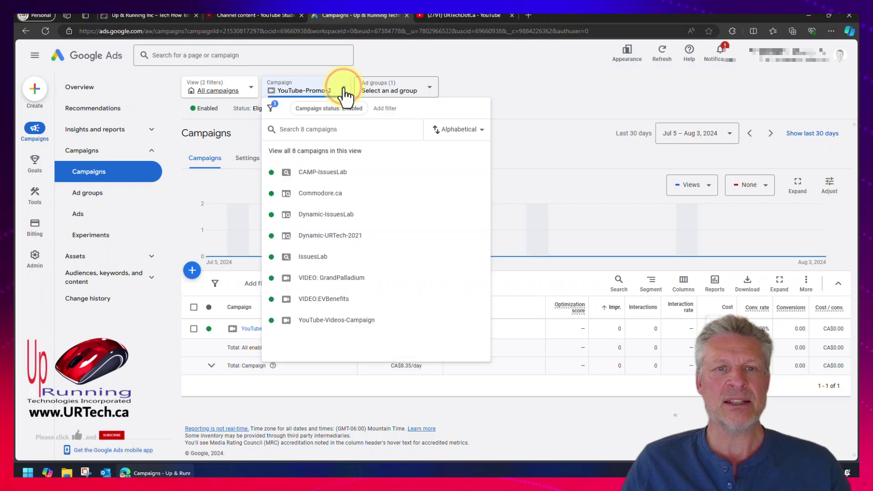
{"action": "left_click", "coordinate": [215, 90]}
{"action": "left_click", "coordinate": [382, 81]}
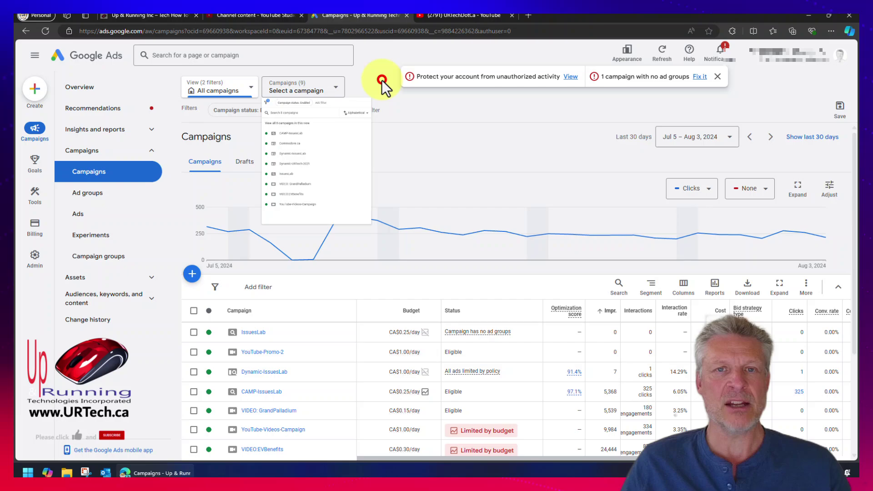
{"action": "scroll", "coordinate": [364, 263], "scroll_direction": "down", "scroll_amount": 2}
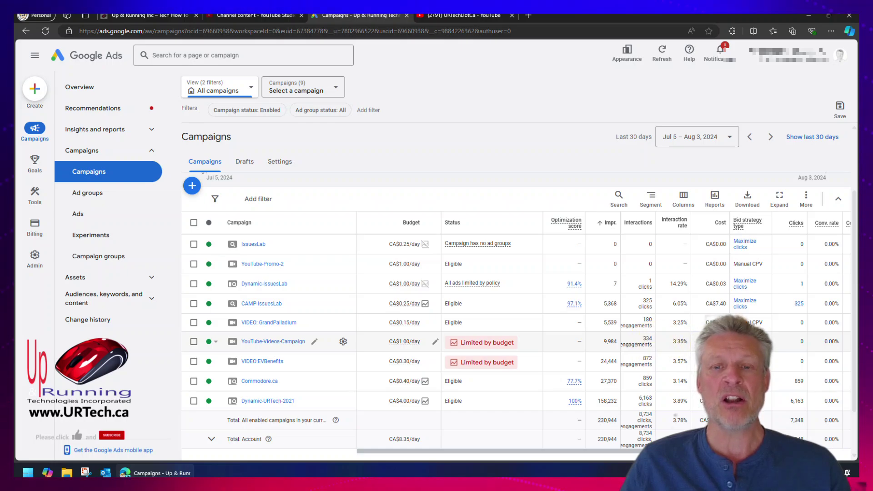
{"action": "left_click", "coordinate": [278, 342]}
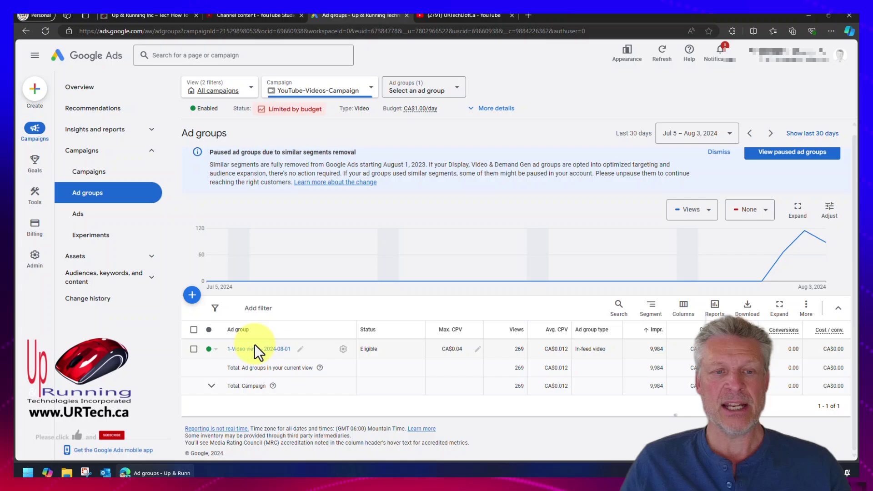
- Review the 1-Video views - 2024-08-01 ads and CA$0.04 bid, then YouTube-Videos-Campaign's settings
{"action": "left_click", "coordinate": [255, 348]}
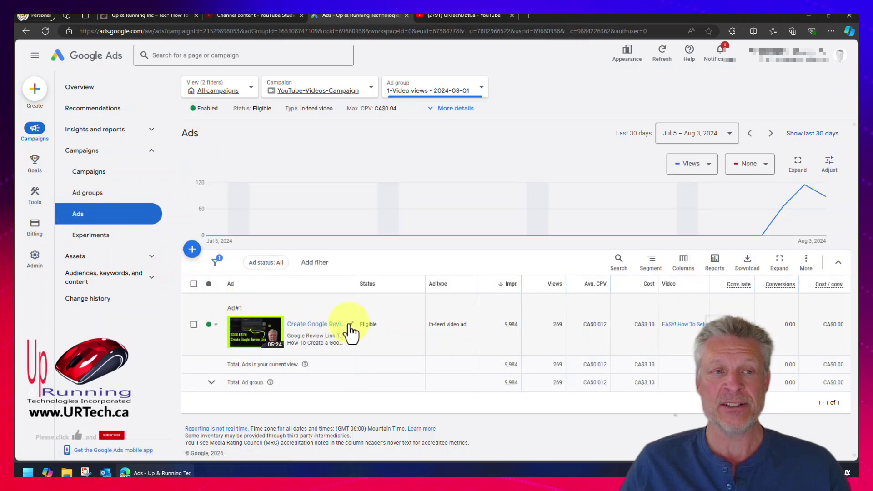
{"action": "left_click", "coordinate": [87, 193]}
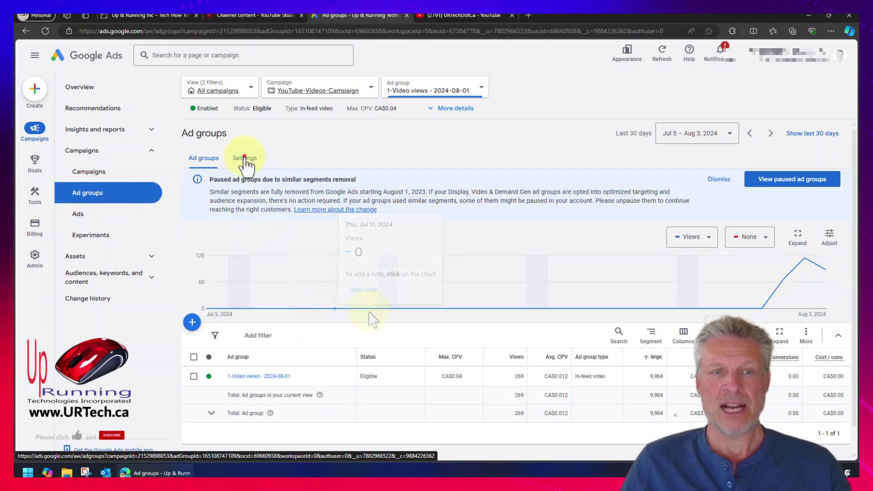
{"action": "left_click", "coordinate": [244, 159]}
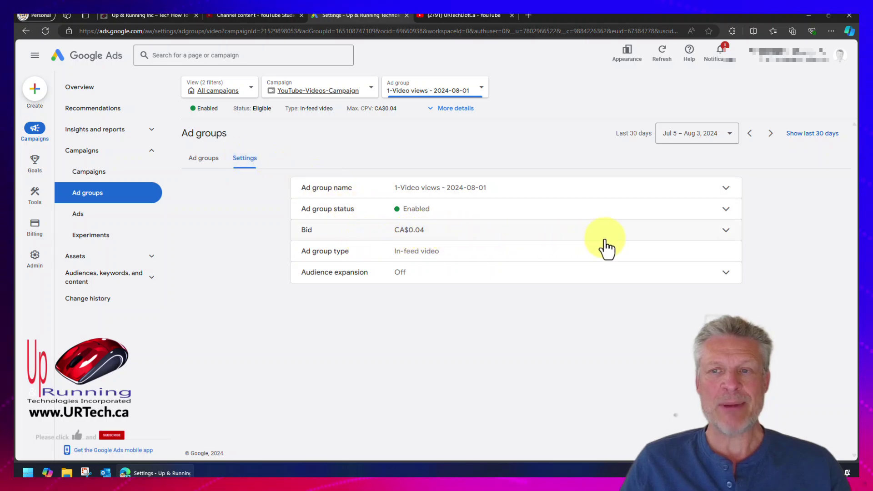
{"action": "left_click", "coordinate": [88, 175]}
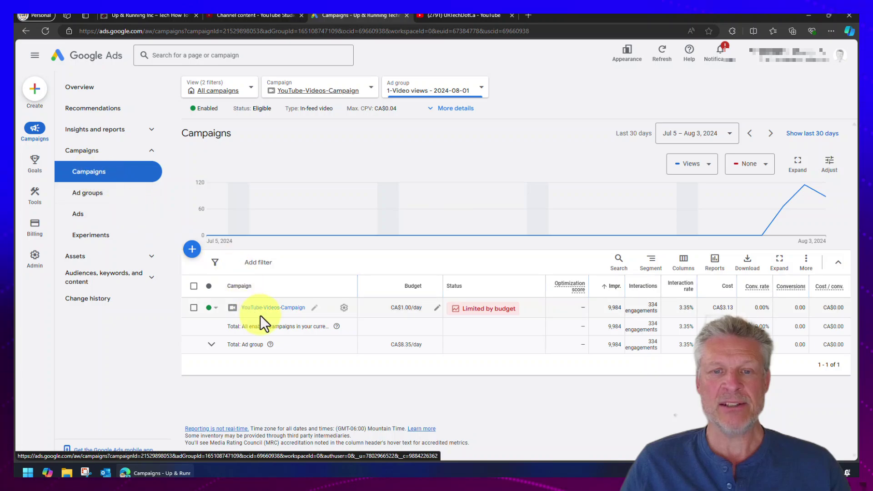
{"action": "left_click", "coordinate": [343, 309]}
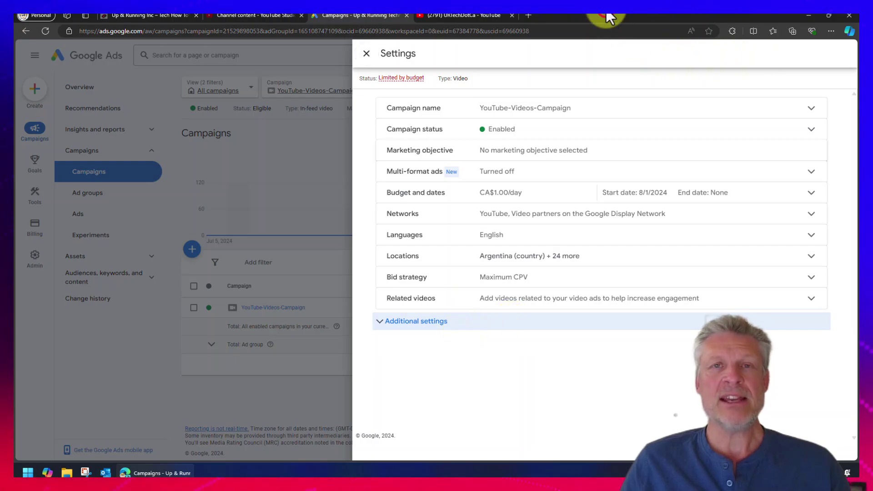
{"action": "left_click", "coordinate": [366, 53]}
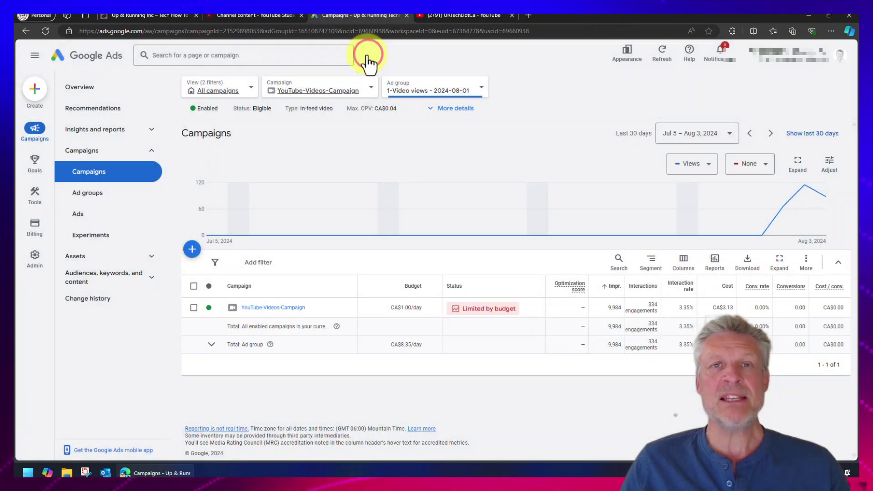